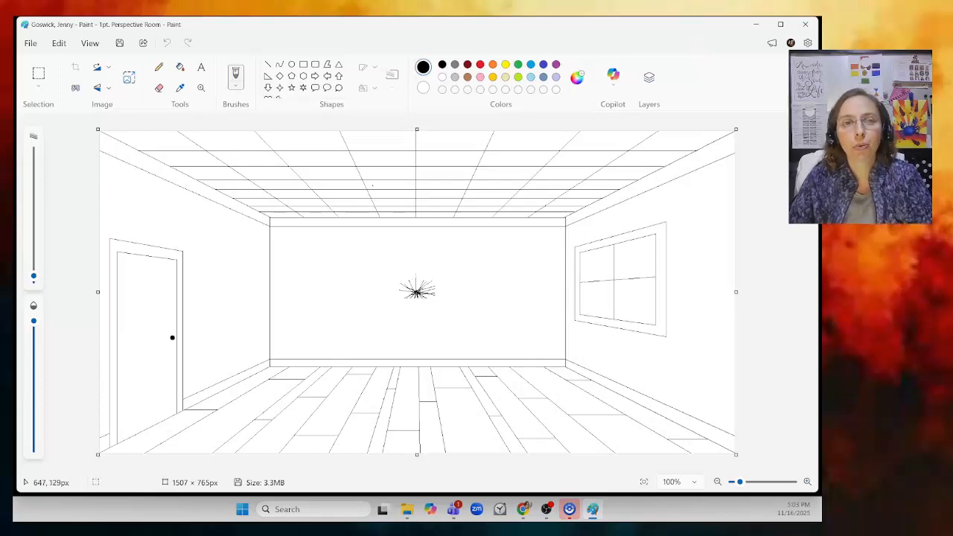
- Draw a 5 px rectangle about 313 × 88 px on the floor near the right wall
click(304, 68)
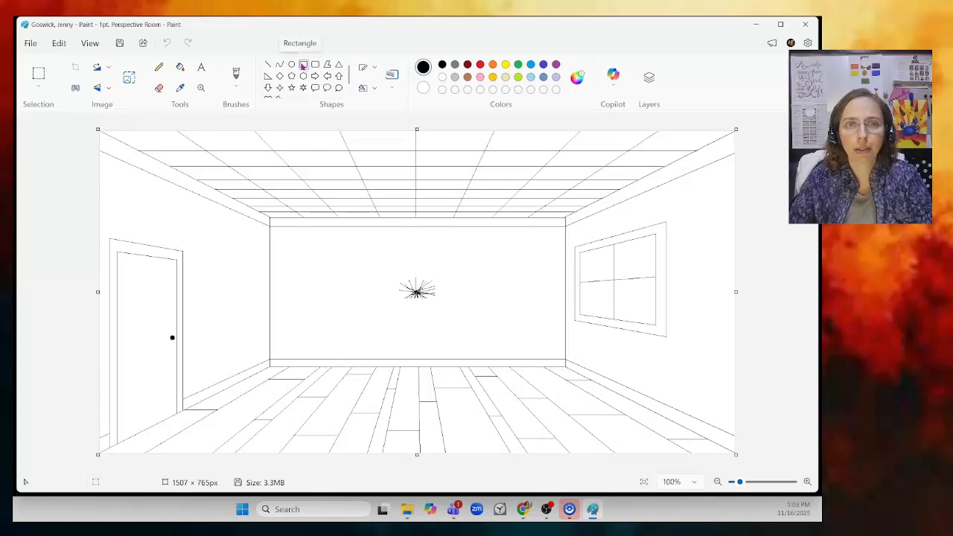
click(364, 66)
click(405, 117)
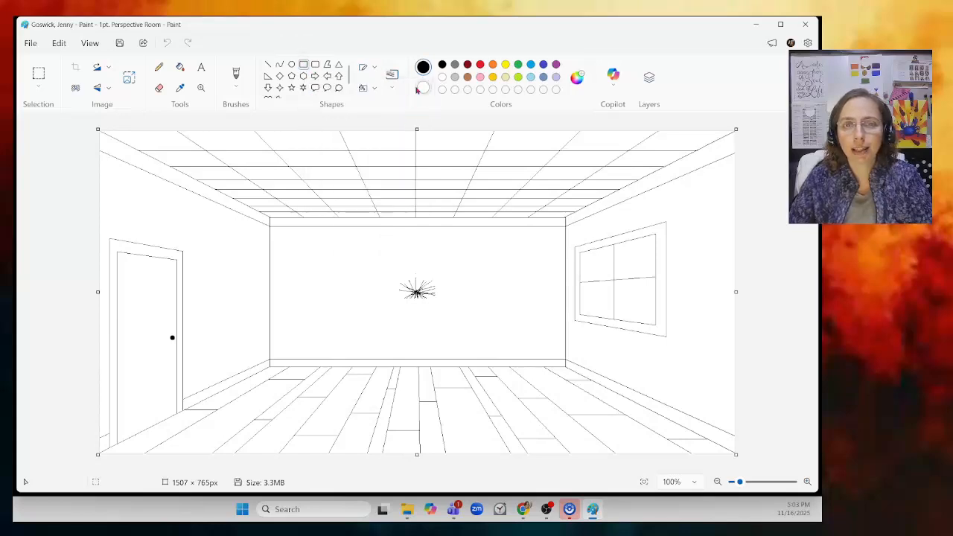
click(393, 82)
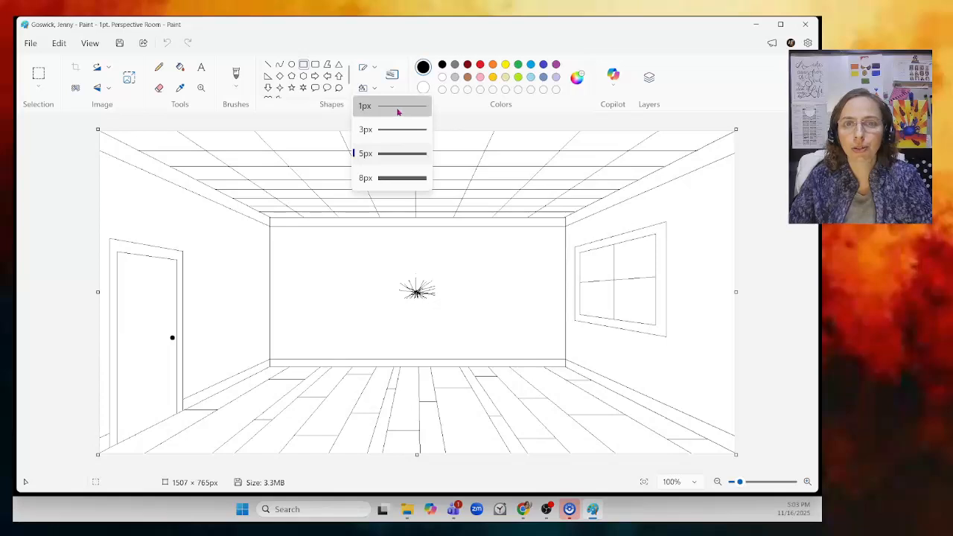
click(358, 153)
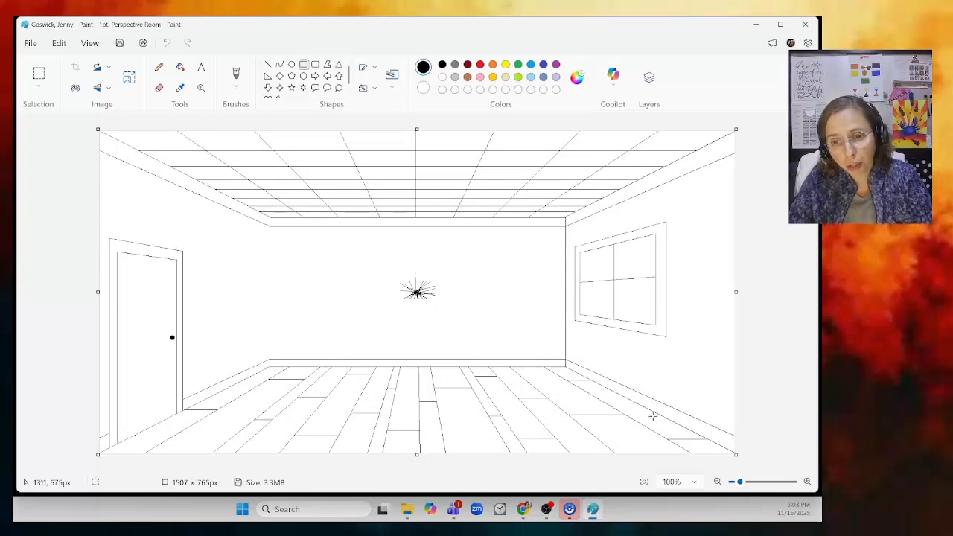
drag(655, 417, 522, 378)
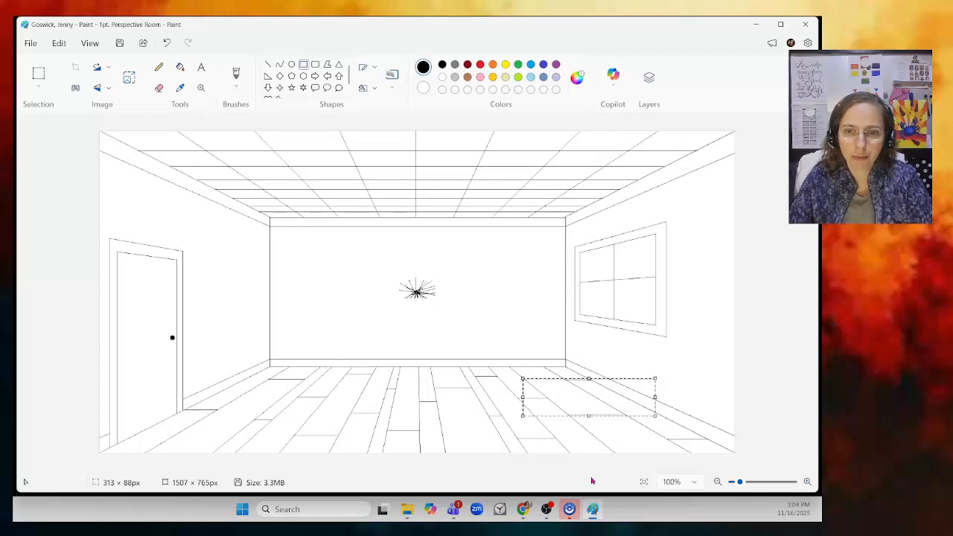
click(428, 308)
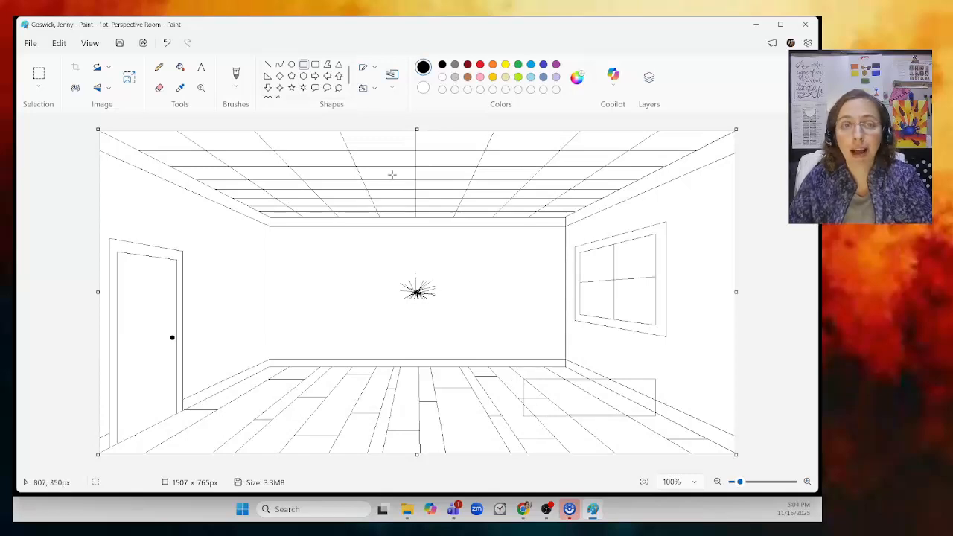
- Erase the floor lines crossing the left end of the rectangle with the Eraser
drag(743, 486, 752, 482)
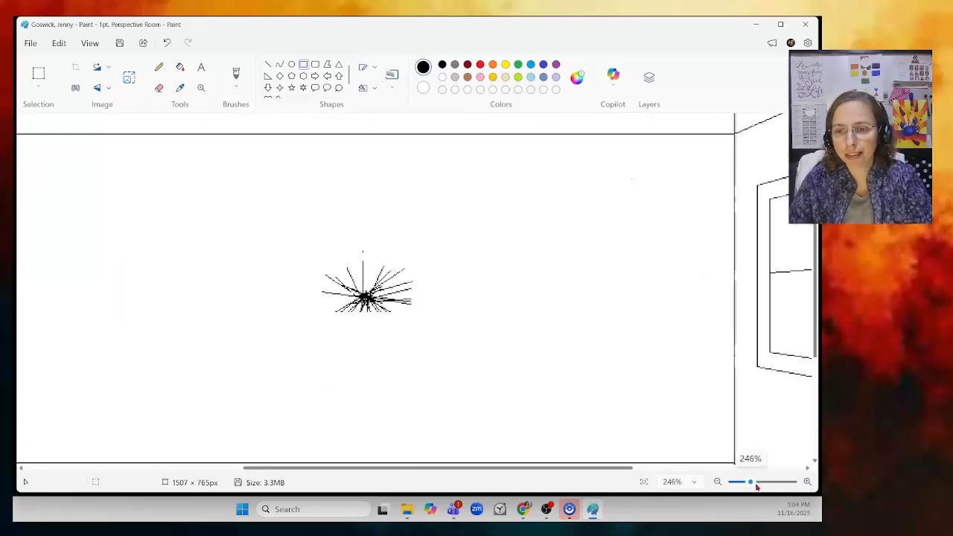
scroll(747, 393, down, 3)
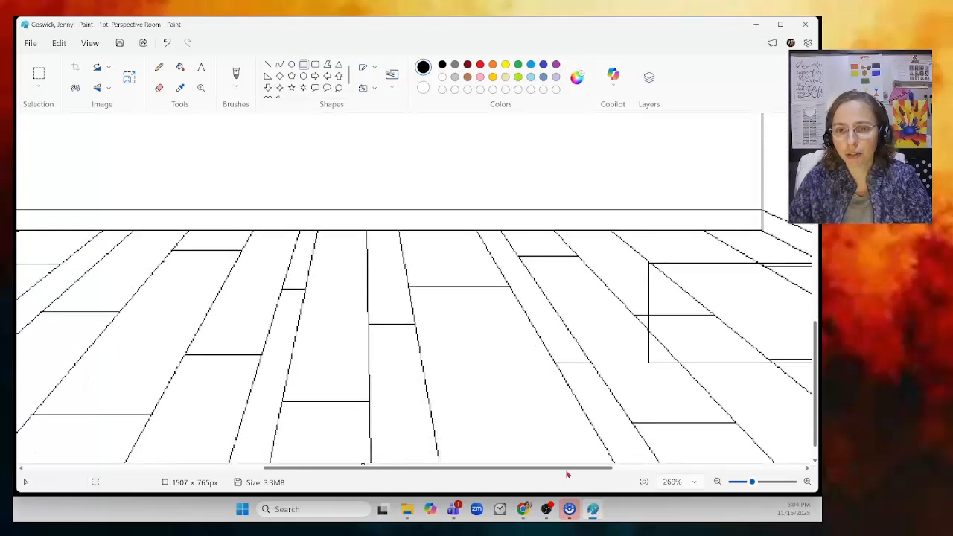
drag(568, 471, 706, 471)
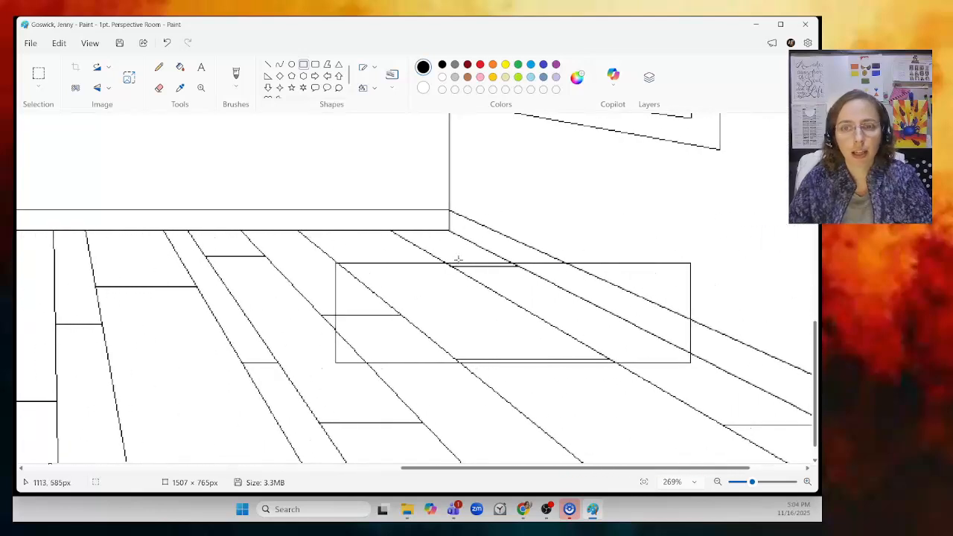
click(201, 87)
click(519, 300)
click(413, 299)
click(161, 89)
mouse_move(134, 208)
mouse_down()
mouse_move(254, 290)
mouse_move(213, 264)
mouse_move(230, 294)
mouse_up()
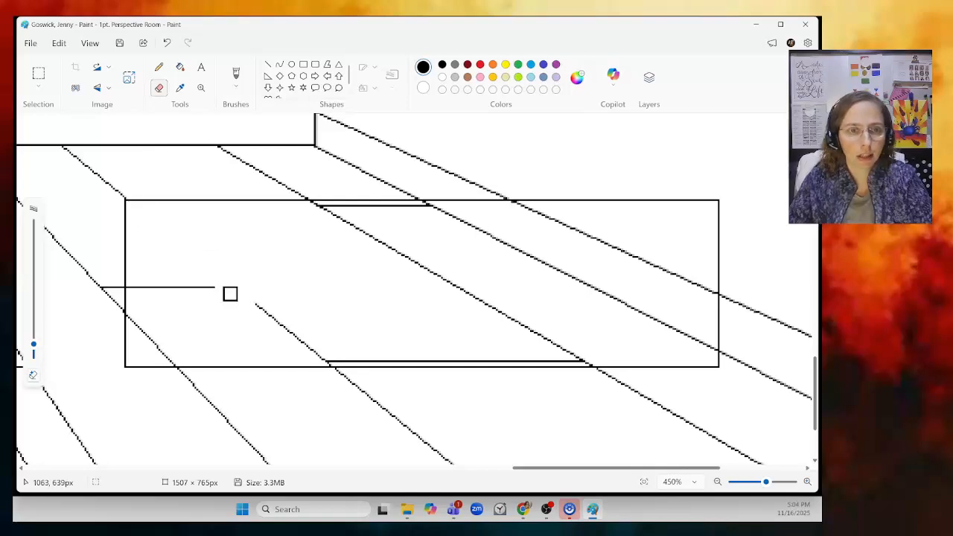
drag(133, 289, 242, 286)
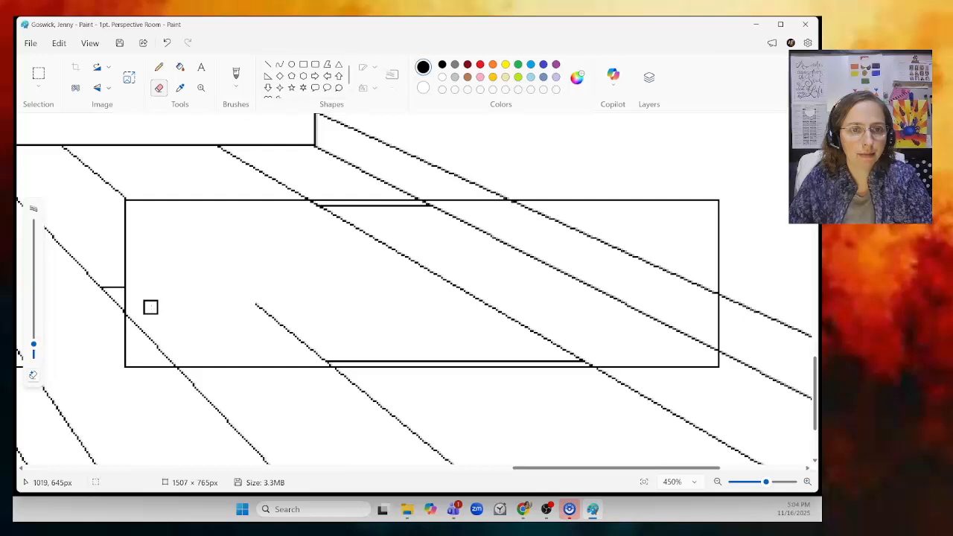
drag(133, 315, 177, 361)
- Erase the remaining floor lines running through the inside of the rectangle
mouse_move(259, 298)
mouse_down()
mouse_move(324, 358)
mouse_move(509, 343)
mouse_move(397, 358)
mouse_move(466, 352)
mouse_move(463, 342)
mouse_move(405, 358)
mouse_move(588, 357)
mouse_up()
key(ctrl+z)
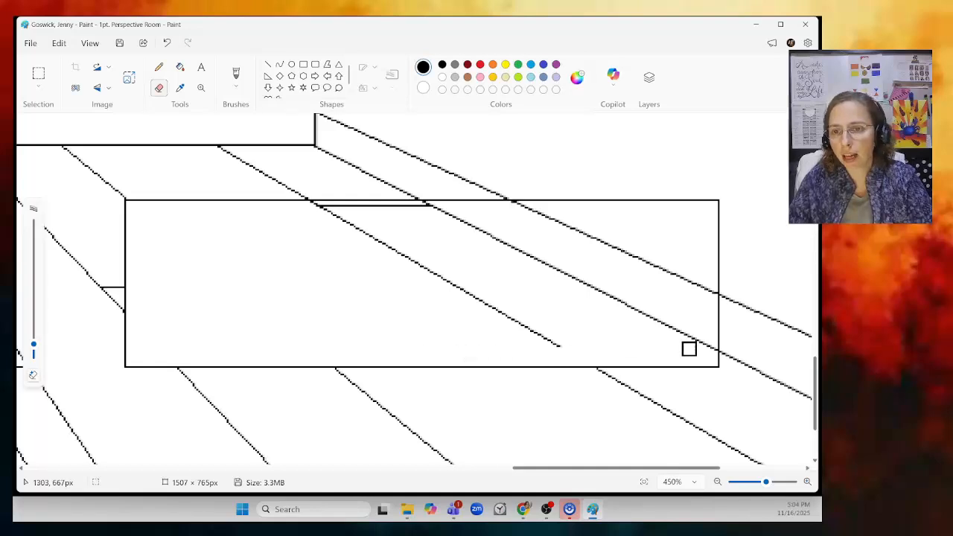
drag(698, 339, 651, 316)
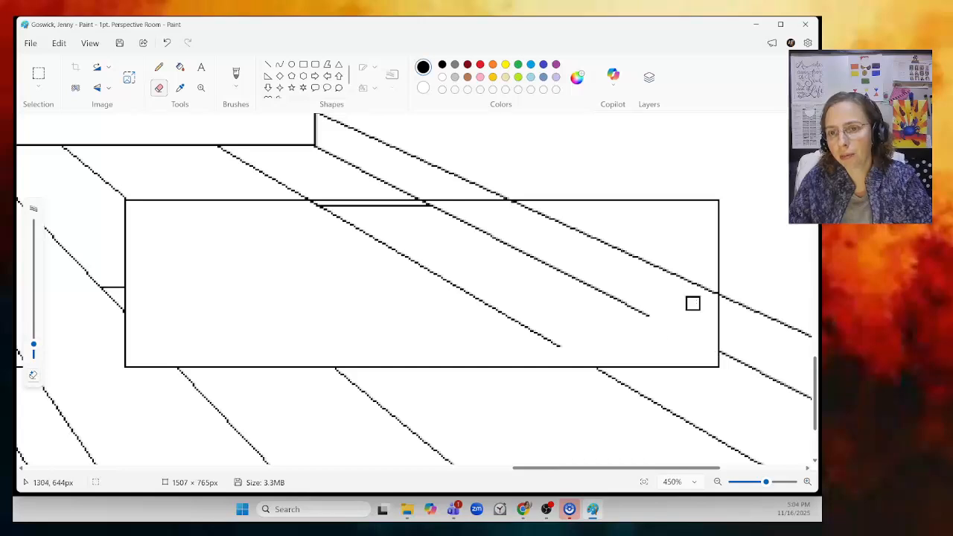
drag(709, 294, 670, 270)
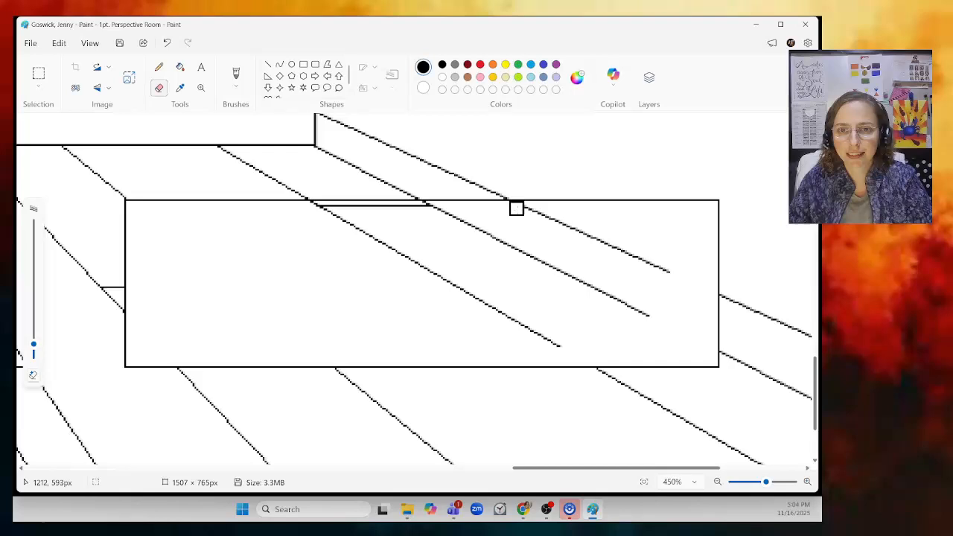
drag(516, 209, 584, 237)
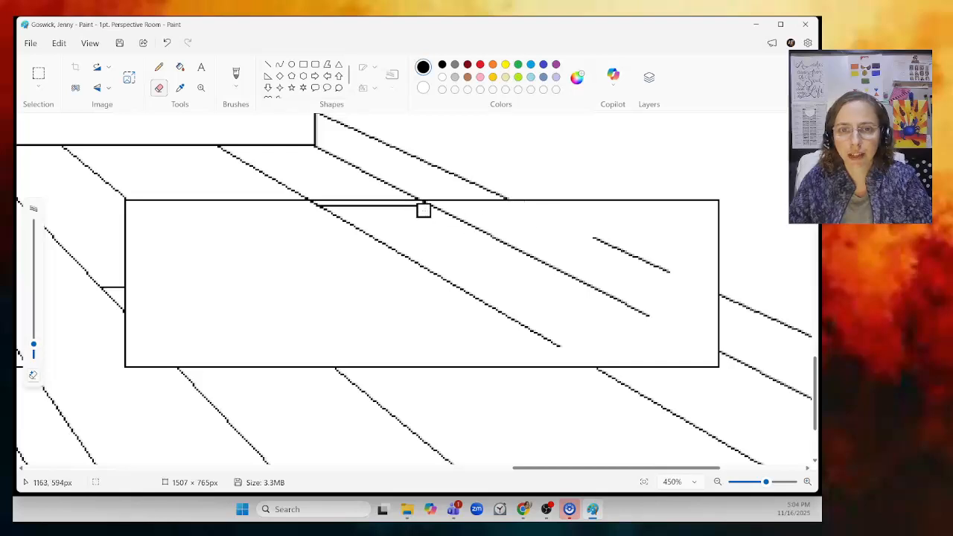
drag(425, 207, 475, 229)
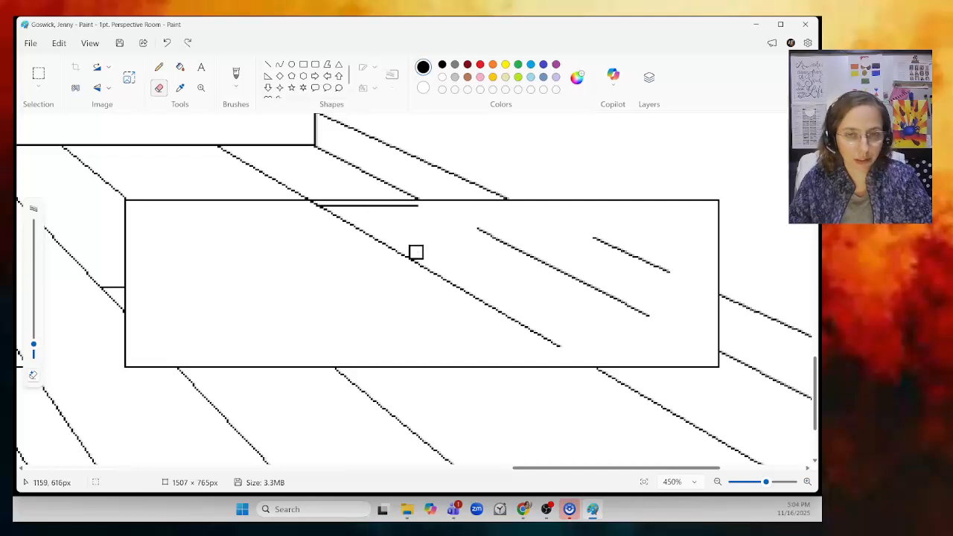
mouse_move(419, 206)
mouse_down()
mouse_move(313, 207)
mouse_move(471, 287)
mouse_move(556, 345)
mouse_move(657, 315)
mouse_move(476, 229)
mouse_move(564, 236)
mouse_move(668, 271)
mouse_up()
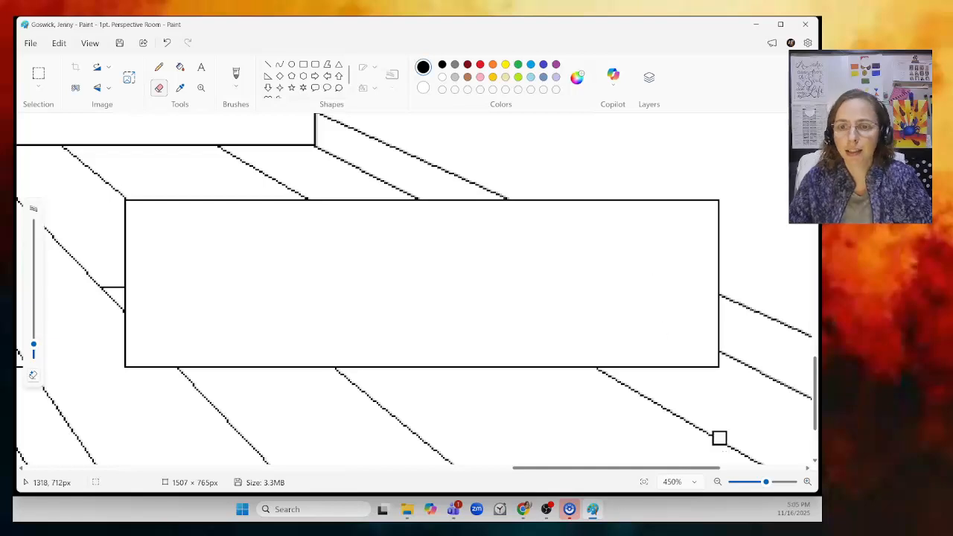
- Draw a straight line from the vanishing point to the rectangle's bottom-left corner
drag(765, 482, 742, 483)
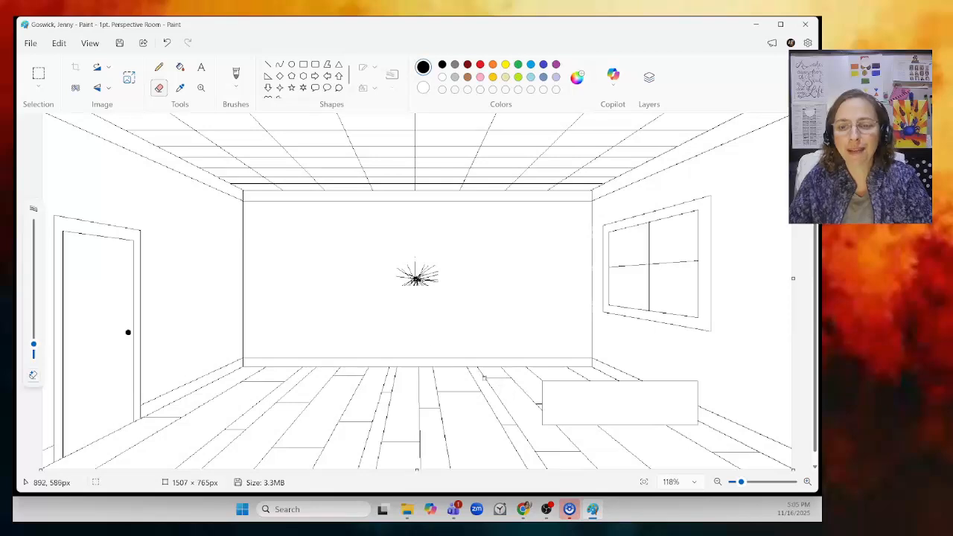
click(269, 65)
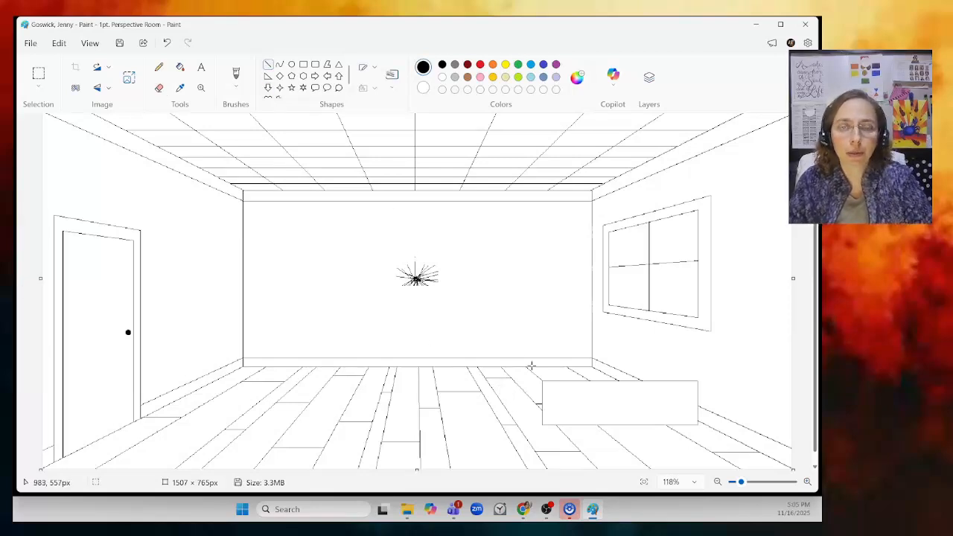
mouse_move(416, 277)
mouse_down()
mouse_move(541, 379)
mouse_move(541, 423)
mouse_up()
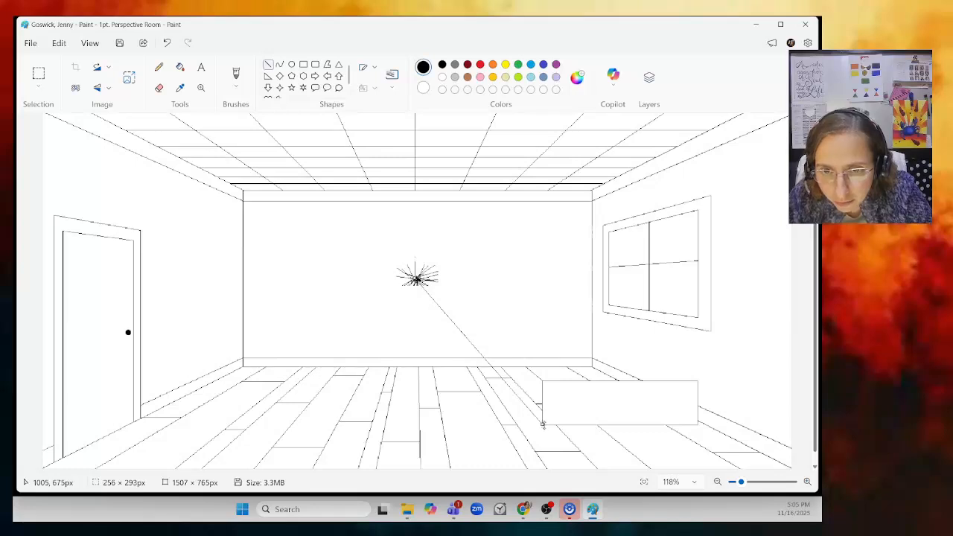
click(460, 278)
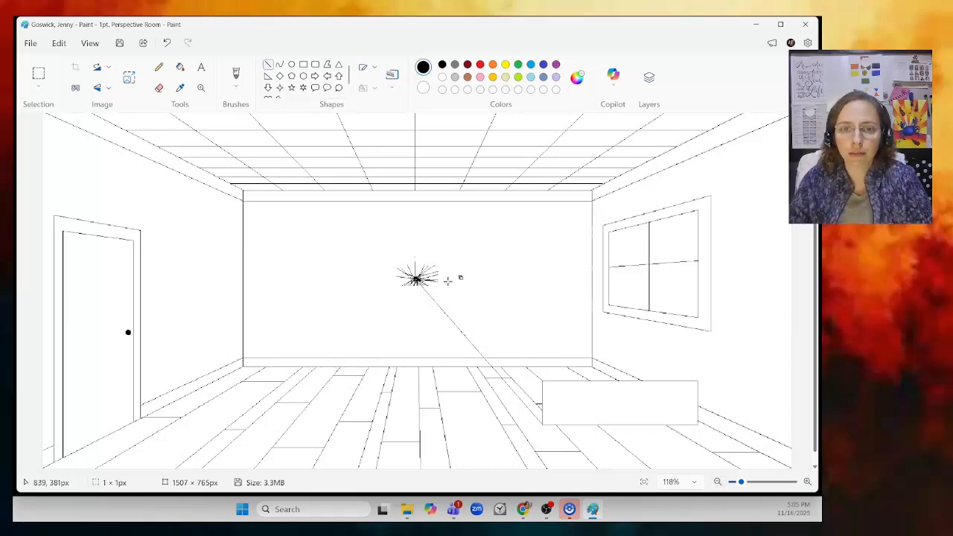
- Draw a straight line from the vanishing point to the rectangle's top-right corner
mouse_move(417, 278)
mouse_down()
mouse_move(570, 323)
mouse_move(696, 381)
mouse_up()
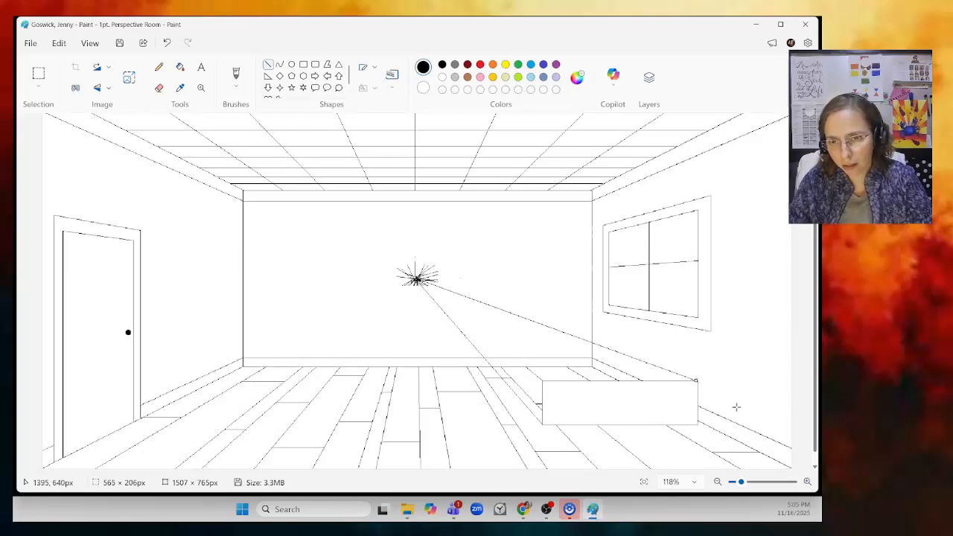
drag(698, 382, 719, 390)
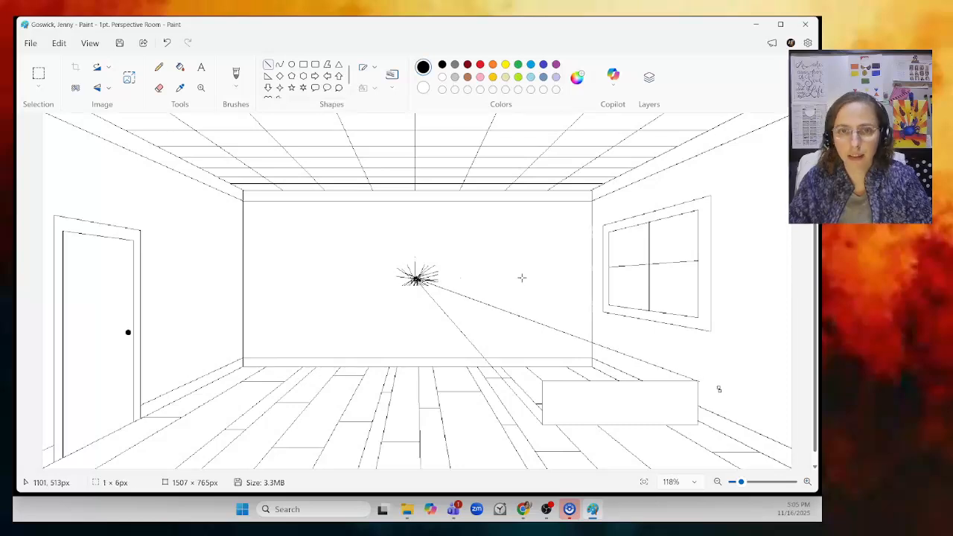
click(165, 43)
- Draw a short line from the vanishing point heading toward the rectangle's top-left corner
drag(741, 482, 750, 482)
scroll(678, 402, down, 3)
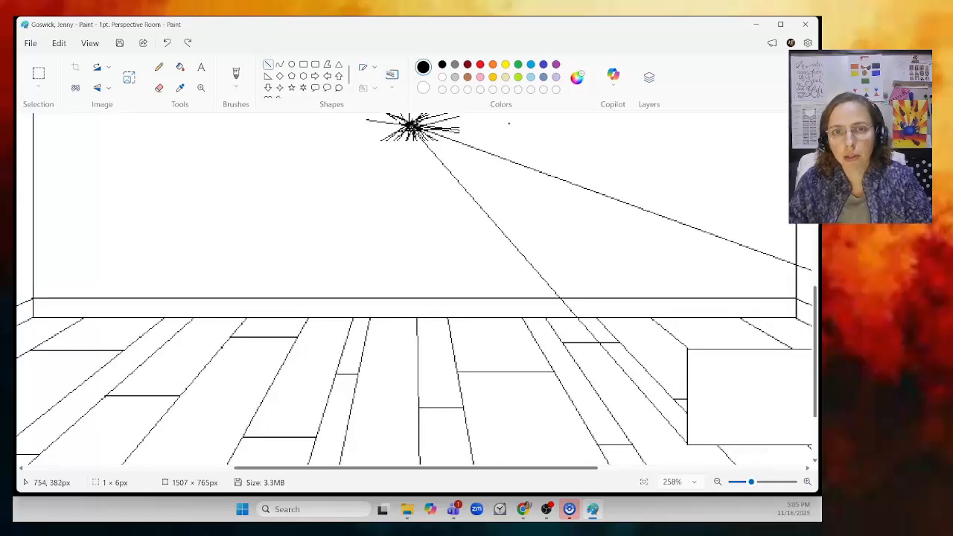
mouse_move(416, 126)
mouse_down()
mouse_move(688, 348)
mouse_move(669, 347)
mouse_move(687, 349)
mouse_move(458, 167)
mouse_up()
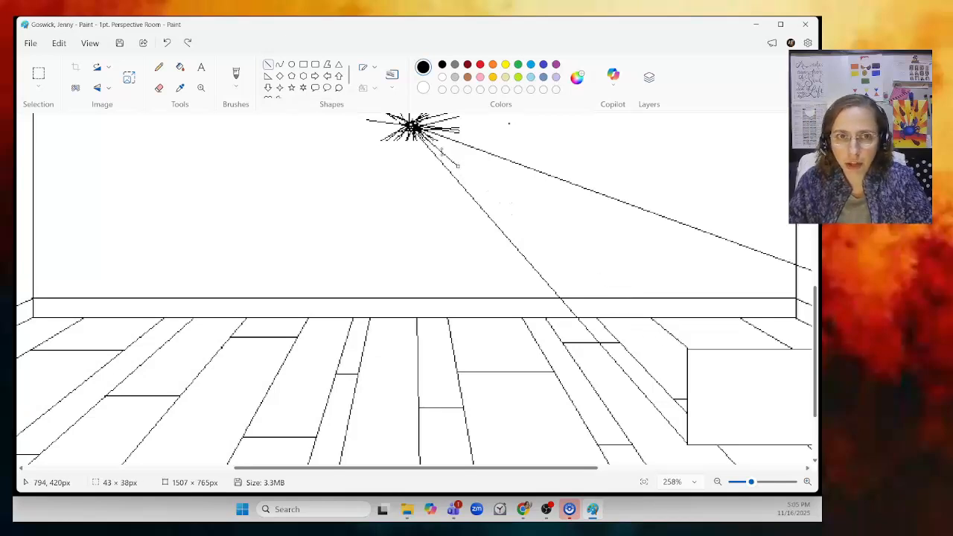
- Erase the floor-line segment just above the rectangle's top-left corner
click(159, 88)
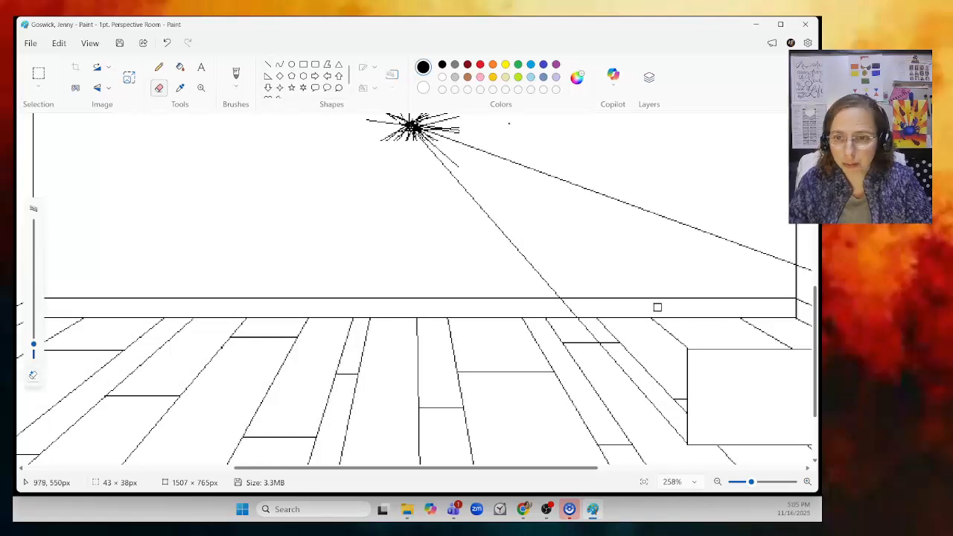
drag(686, 344, 678, 339)
key(ctrl+z)
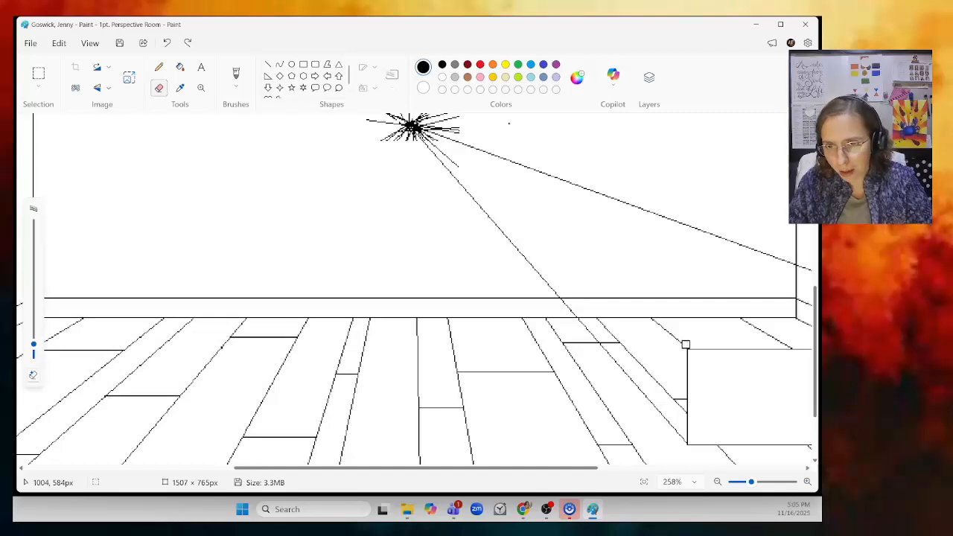
drag(686, 344, 669, 333)
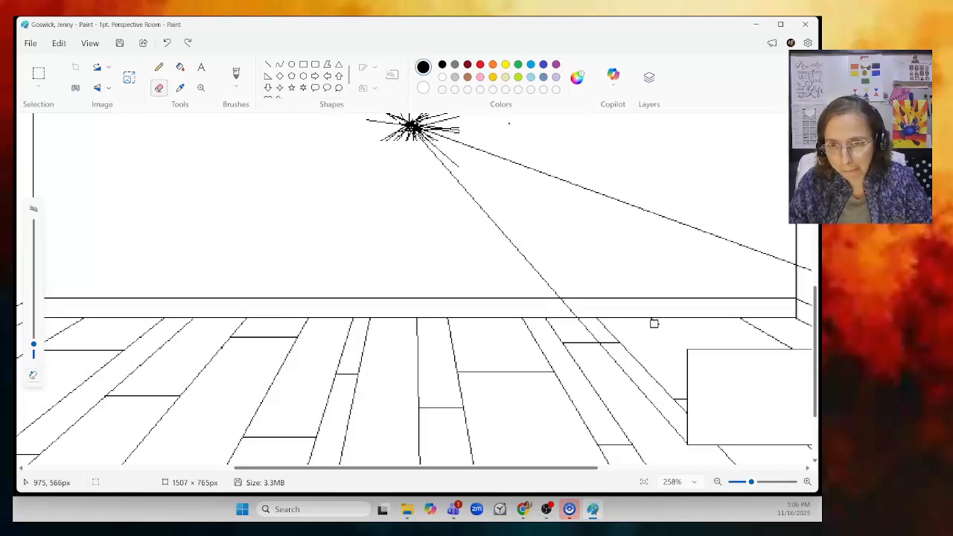
drag(651, 321, 685, 343)
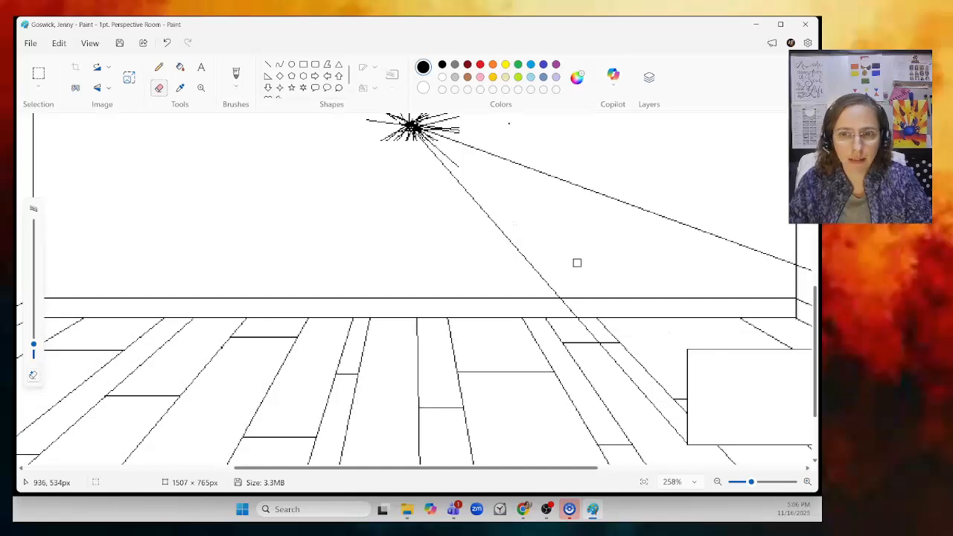
- Draw a straight line from the vanishing point to the rectangle's top-left corner
click(269, 65)
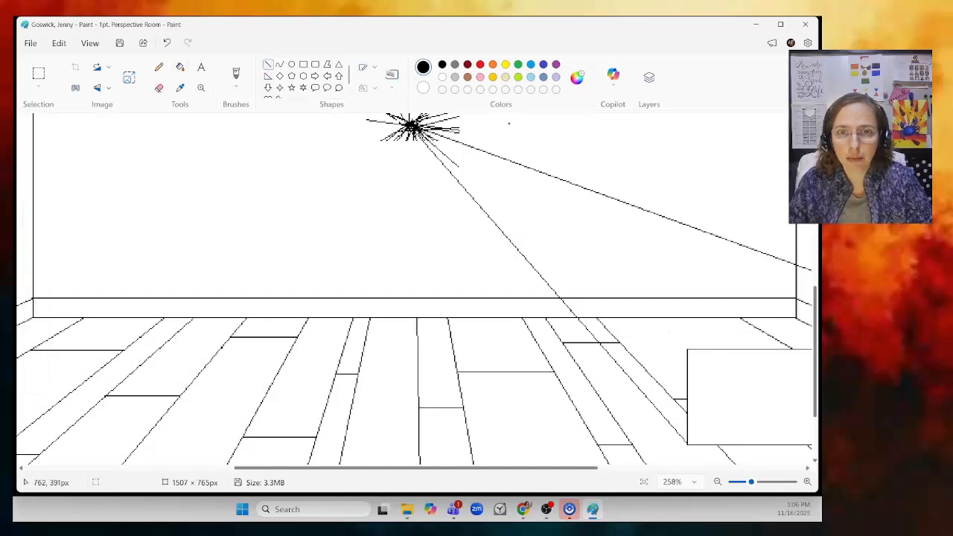
drag(428, 141, 693, 340)
click(166, 42)
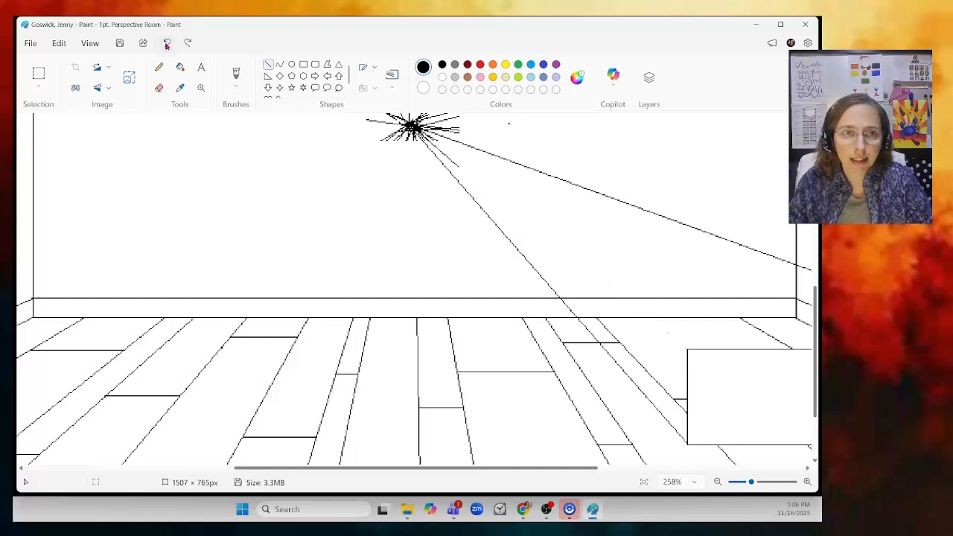
drag(422, 132, 686, 347)
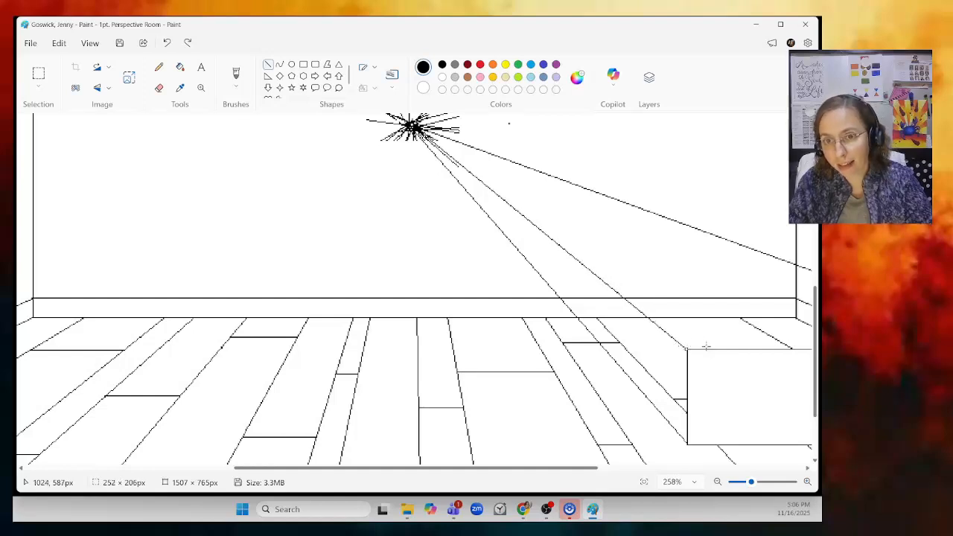
click(681, 296)
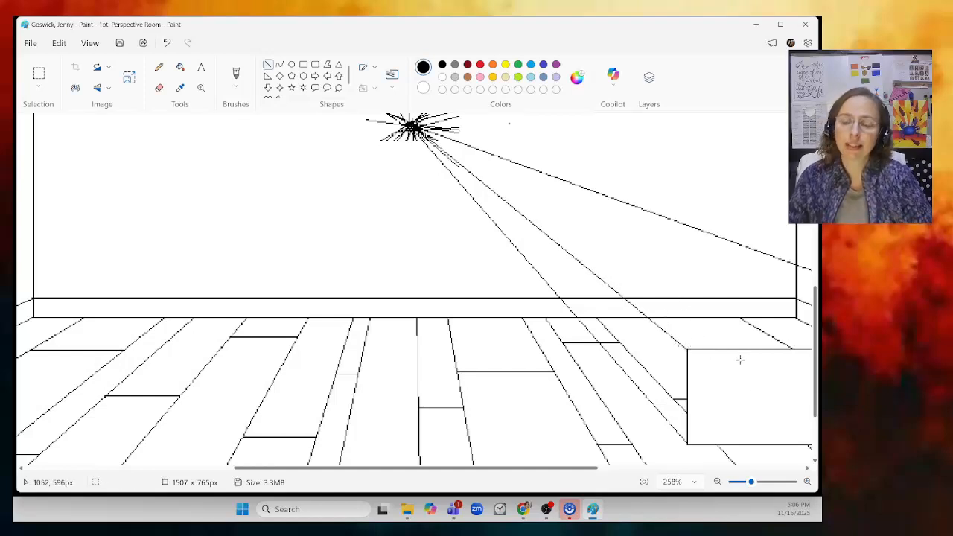
drag(750, 482, 753, 481)
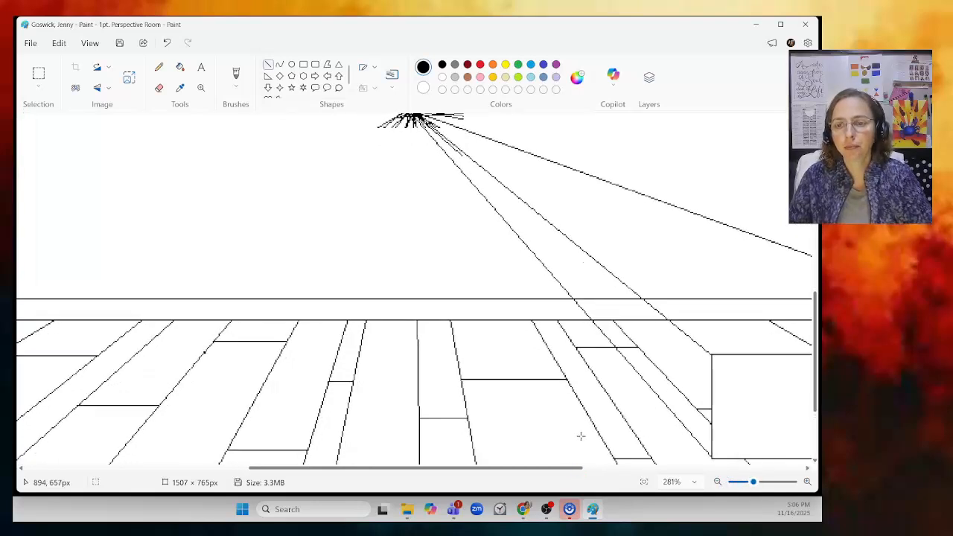
click(718, 482)
click(718, 482)
drag(626, 471, 709, 468)
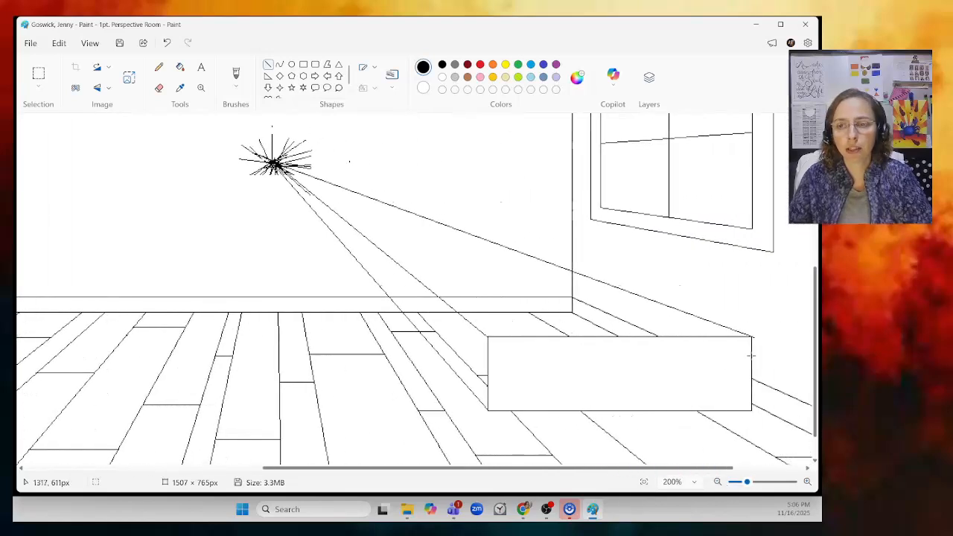
- Draw the box's back edges: a vertical line up from the back-left floor corner and a horizontal top edge across to the right vanishing line
click(160, 88)
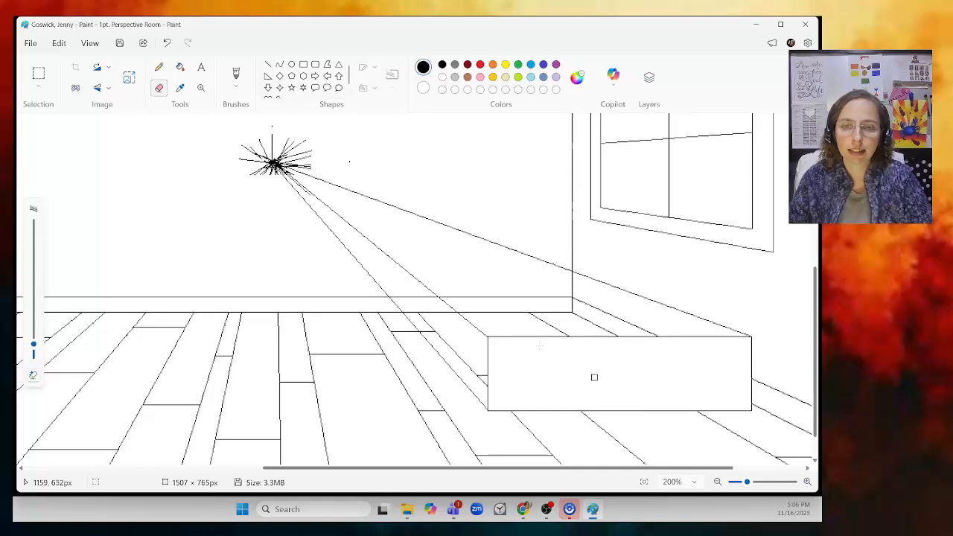
click(268, 65)
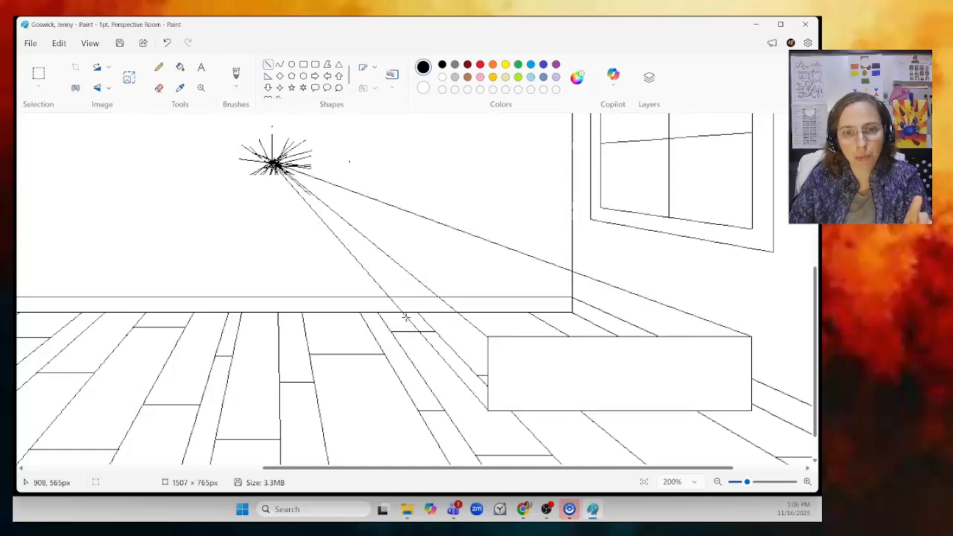
drag(405, 317, 410, 270)
click(371, 151)
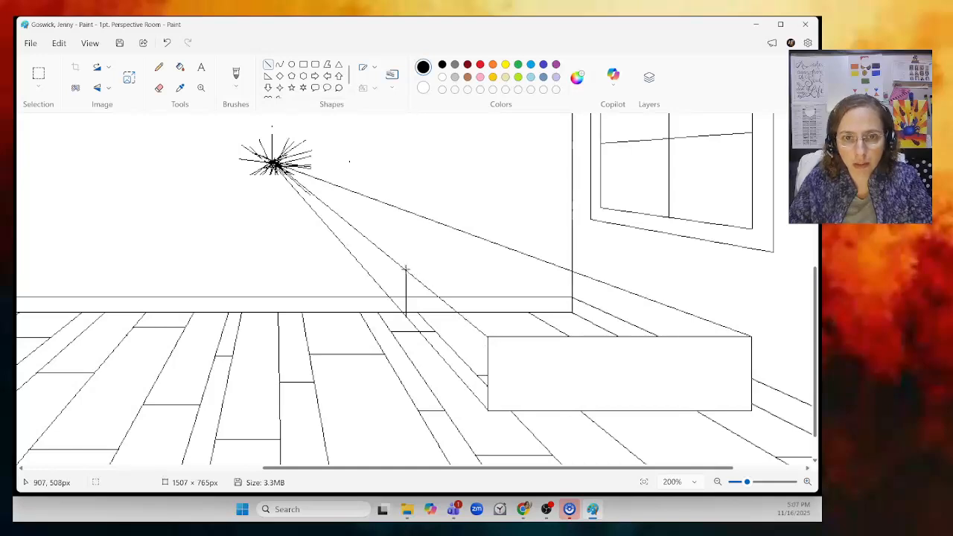
drag(406, 268, 560, 265)
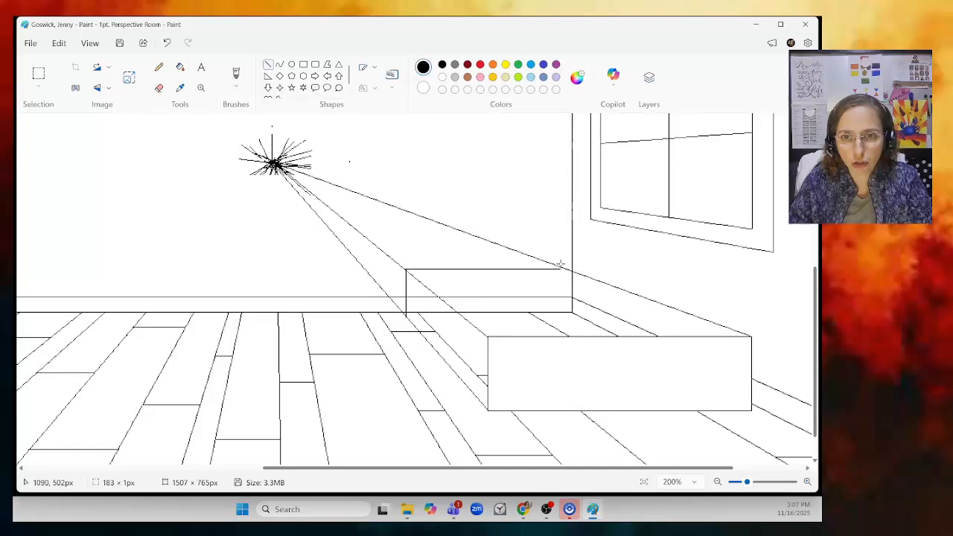
key(Down)
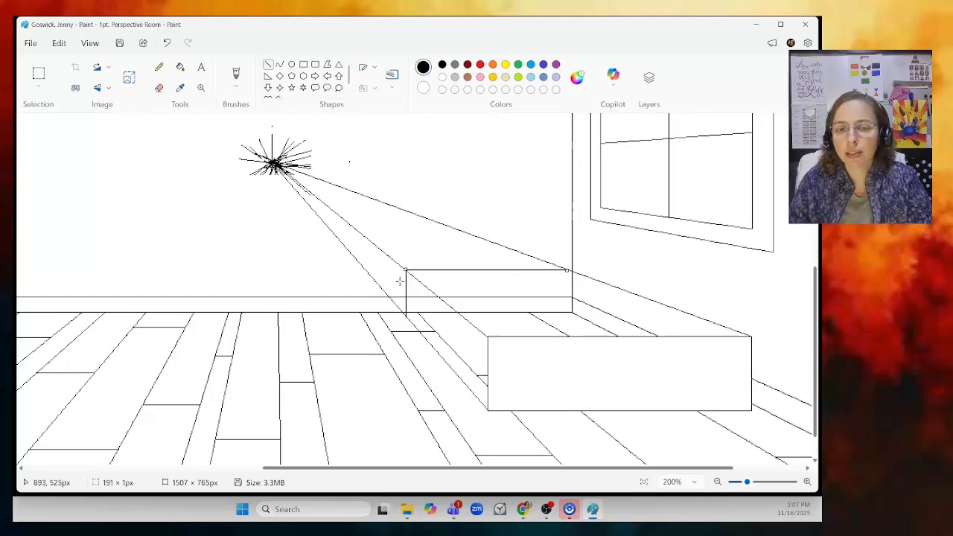
click(413, 377)
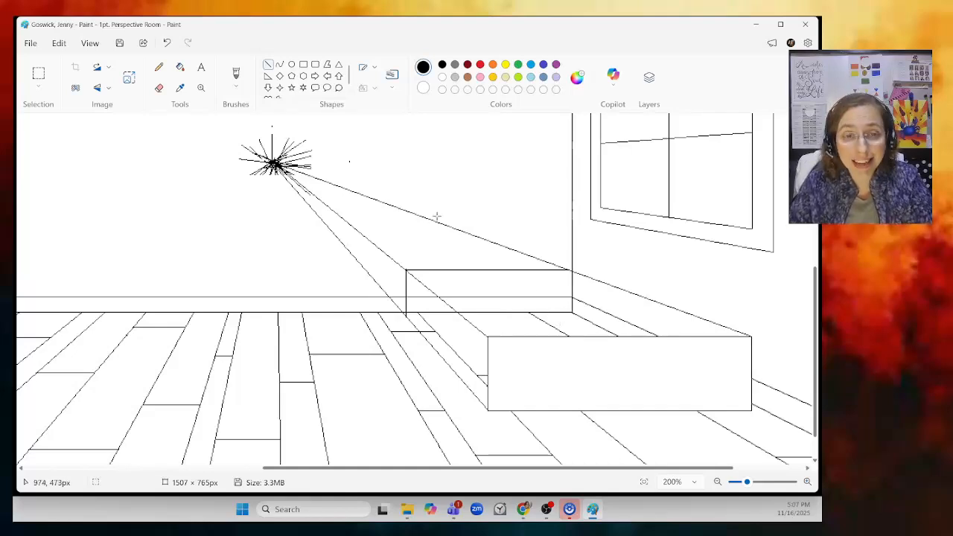
- Erase the vanishing-point guide lines above the box's top back edge
click(159, 87)
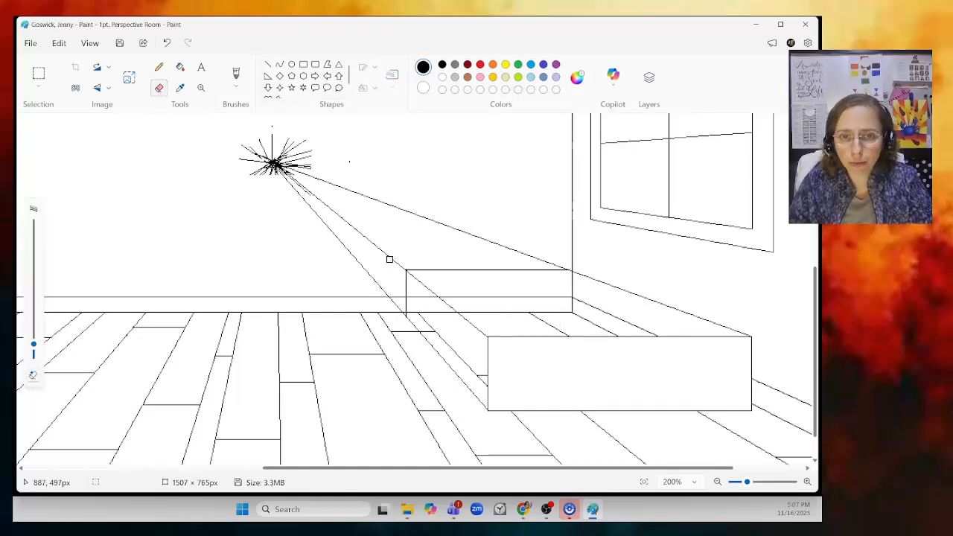
drag(747, 482, 760, 482)
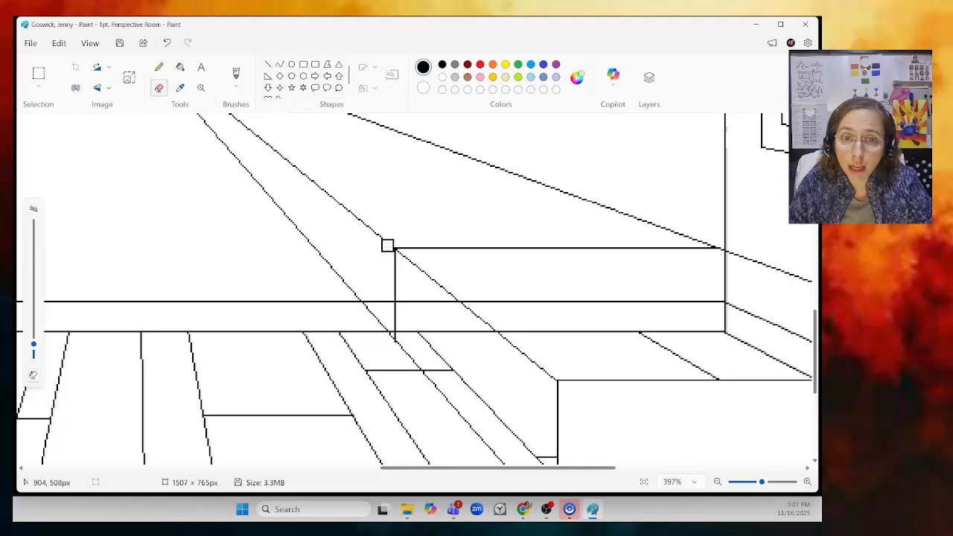
drag(387, 245, 233, 115)
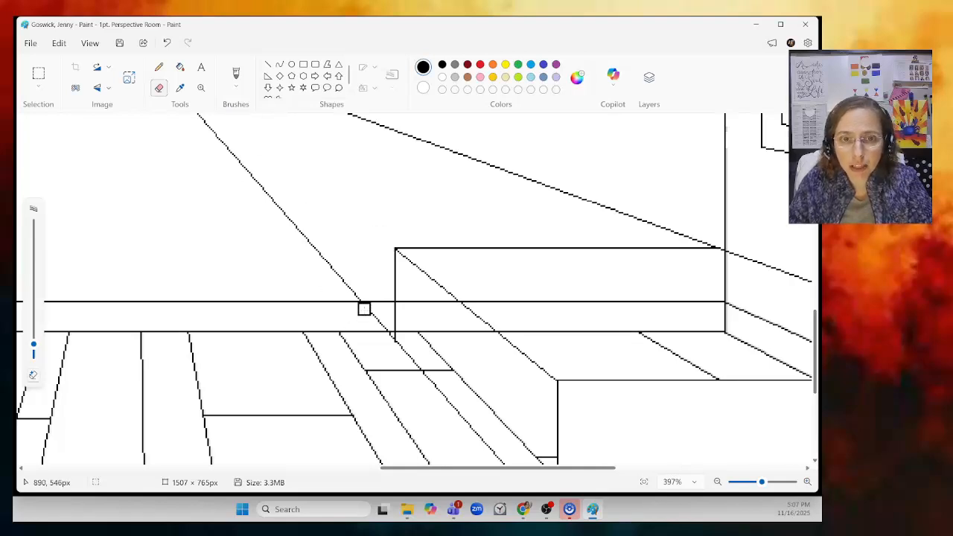
drag(362, 308, 382, 325)
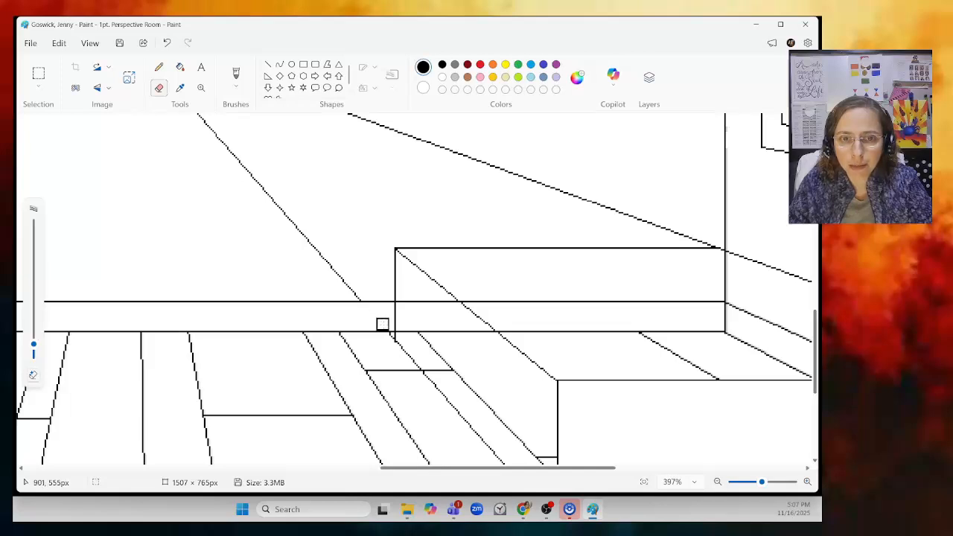
mouse_move(359, 293)
mouse_down()
mouse_move(223, 139)
mouse_move(241, 166)
mouse_up()
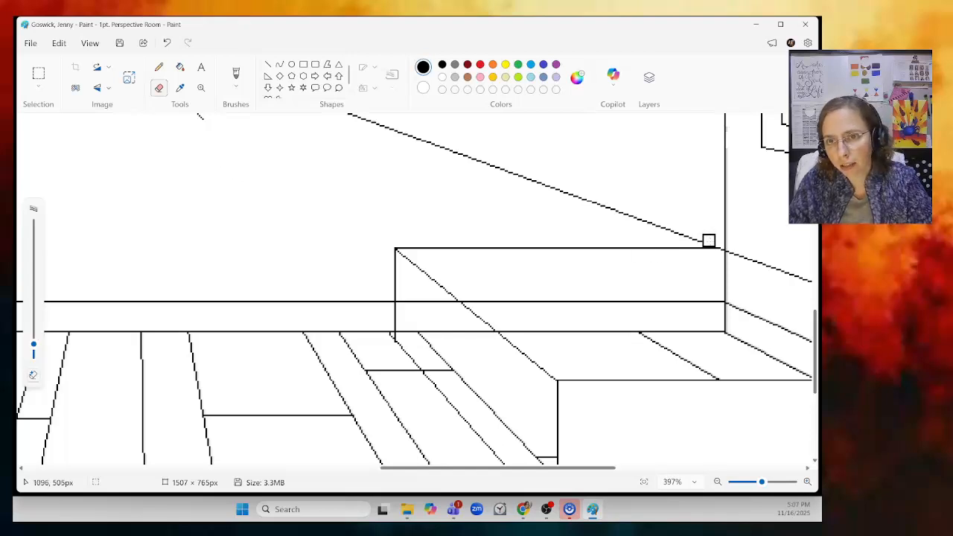
mouse_move(689, 233)
mouse_down()
mouse_move(453, 158)
mouse_move(355, 113)
mouse_up()
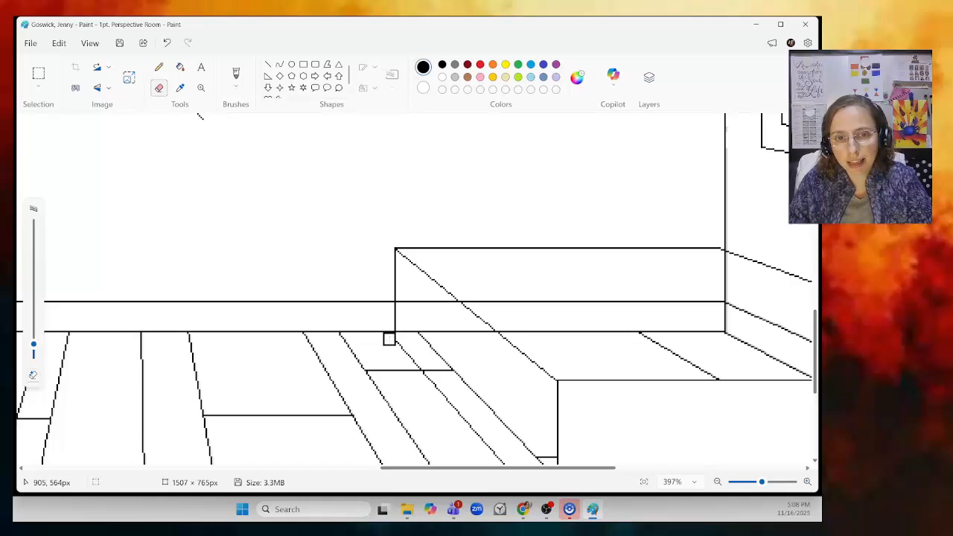
key(ctrl+z)
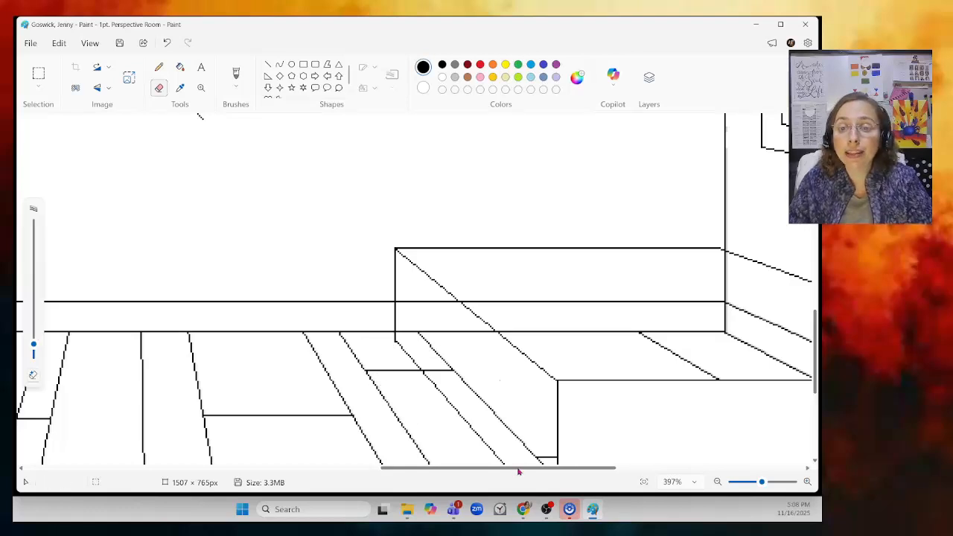
- Erase the wall, corner and floor lines that pass through the box's top and side faces
drag(519, 471, 557, 466)
scroll(483, 402, down, 3)
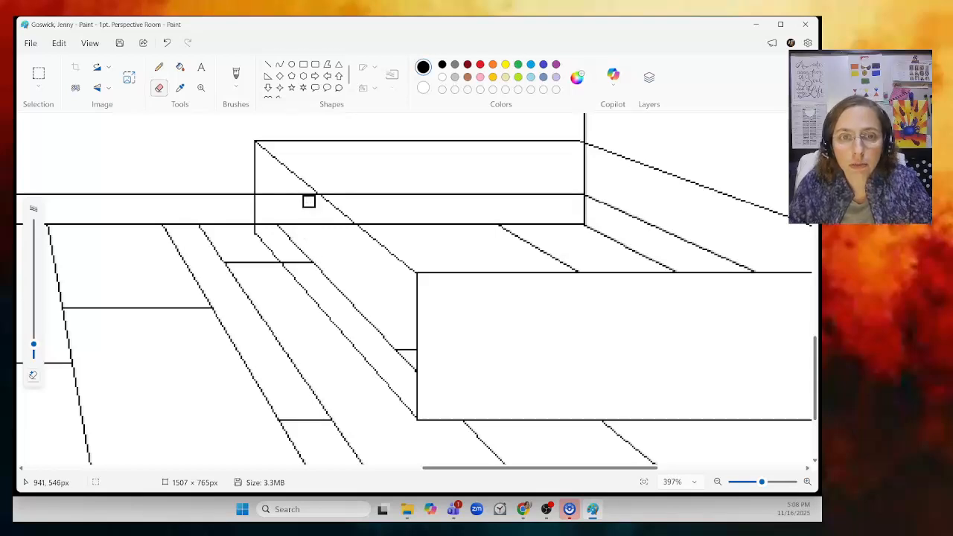
mouse_move(299, 196)
mouse_down()
mouse_move(262, 197)
mouse_move(301, 246)
mouse_up()
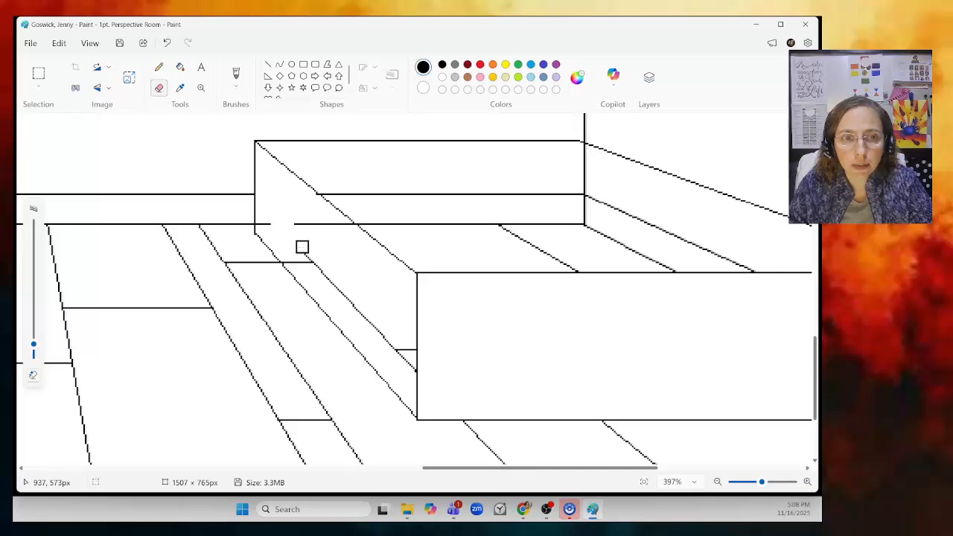
mouse_move(262, 221)
mouse_down()
mouse_move(346, 230)
mouse_move(324, 226)
mouse_up()
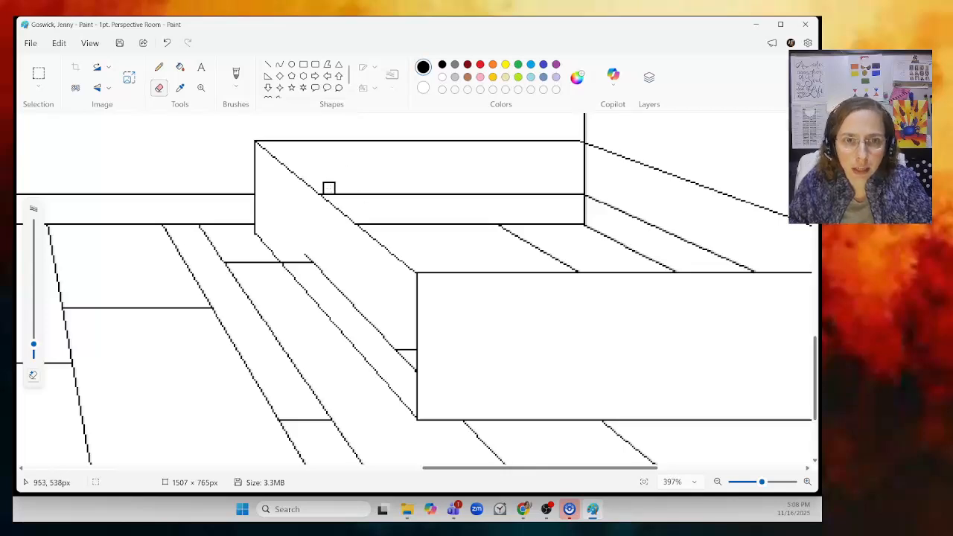
drag(332, 188, 558, 195)
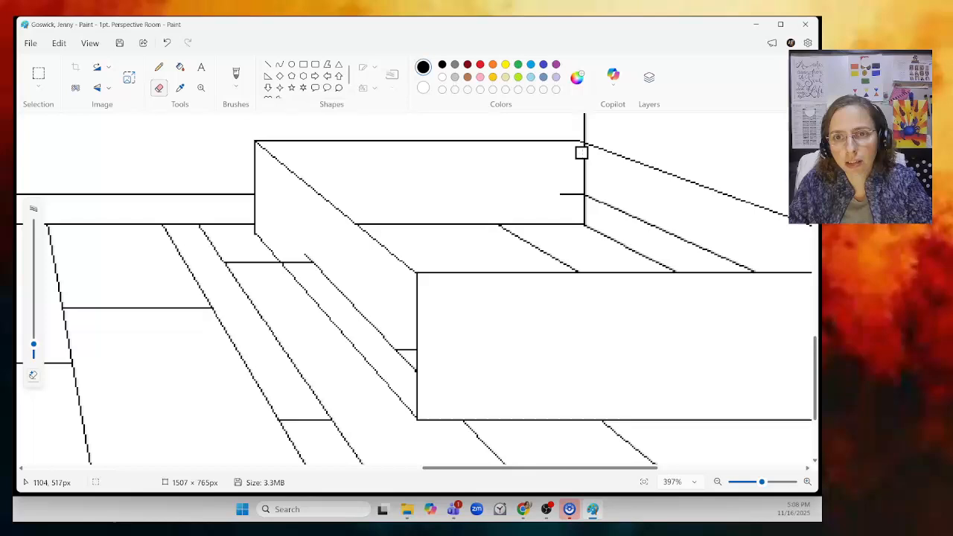
drag(581, 153, 587, 225)
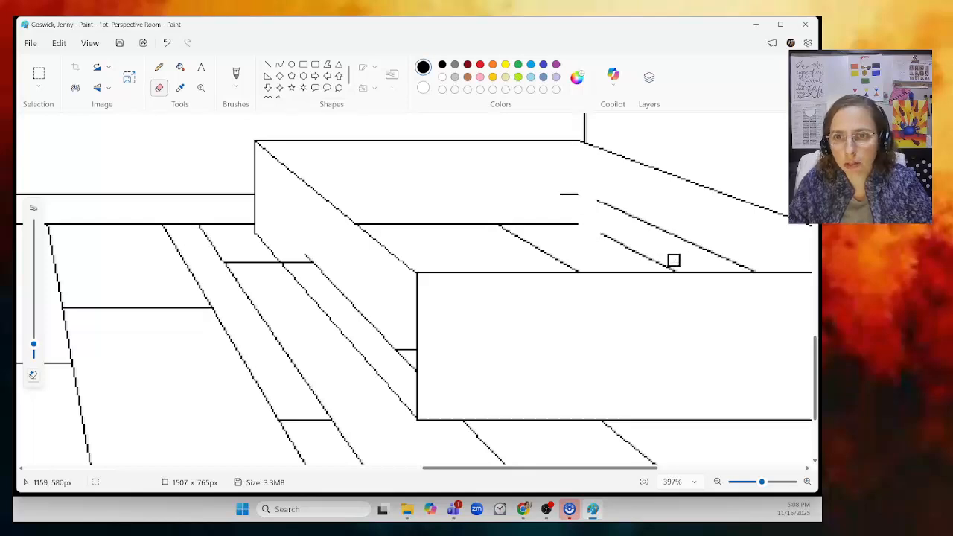
drag(674, 265, 602, 230)
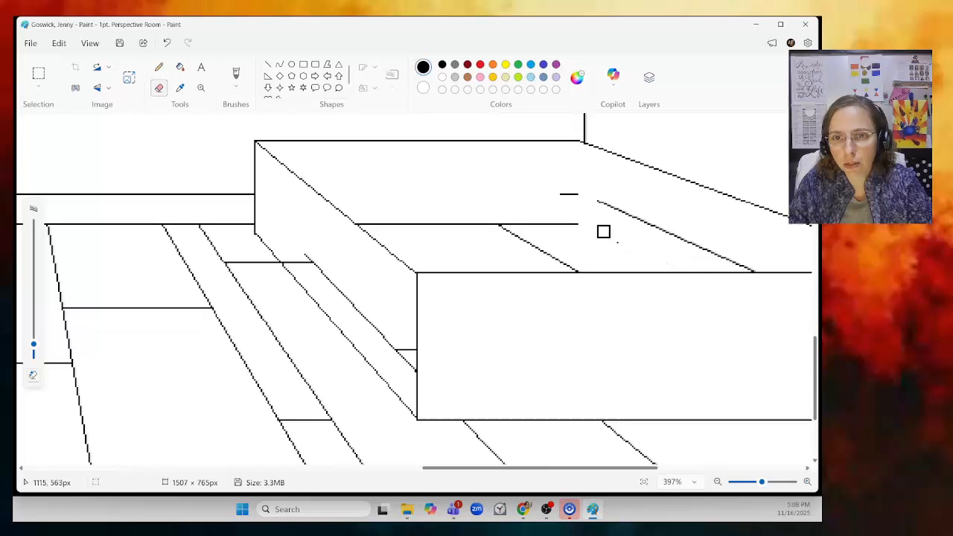
mouse_move(751, 265)
mouse_down()
mouse_move(599, 195)
mouse_move(568, 191)
mouse_move(546, 196)
mouse_move(590, 218)
mouse_move(436, 226)
mouse_move(364, 218)
mouse_move(506, 230)
mouse_move(576, 265)
mouse_move(528, 240)
mouse_up()
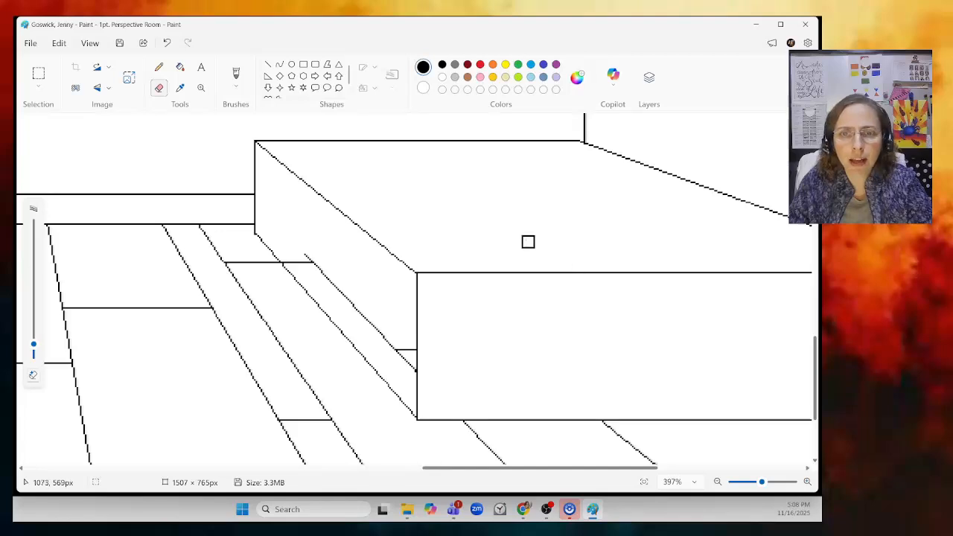
mouse_move(313, 246)
mouse_down()
mouse_move(325, 270)
mouse_move(289, 257)
mouse_move(304, 258)
mouse_move(410, 369)
mouse_up()
key(ctrl+z)
mouse_move(409, 370)
mouse_down()
mouse_move(399, 353)
mouse_move(410, 348)
mouse_up()
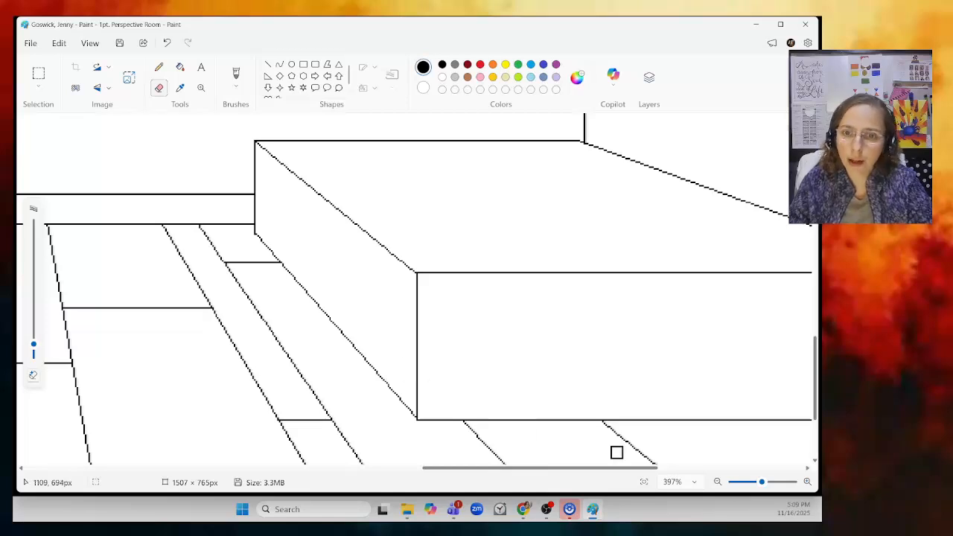
- Draw a rectangle about 193 × 59 px standing on the box's top back edge as a headboard
click(720, 482)
click(720, 482)
click(719, 482)
click(720, 482)
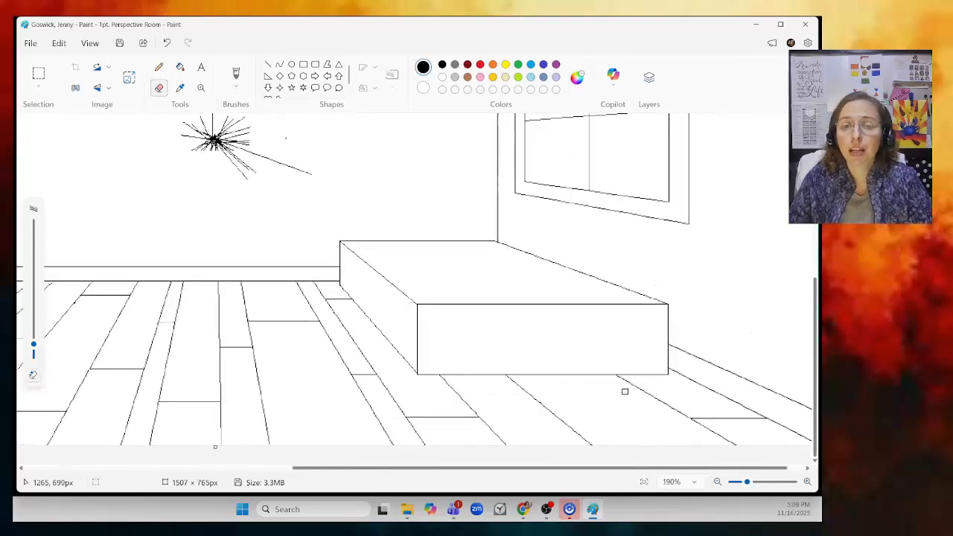
click(303, 66)
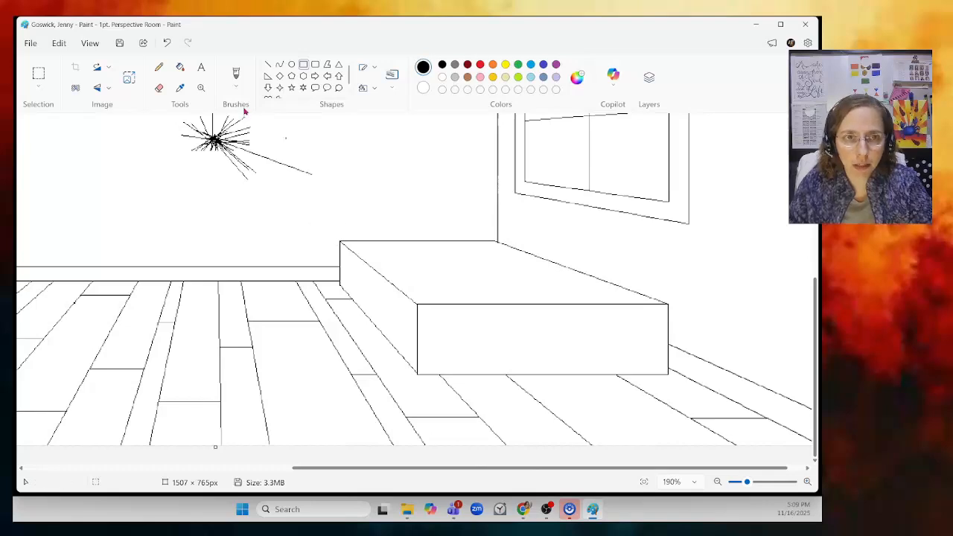
click(806, 481)
click(807, 481)
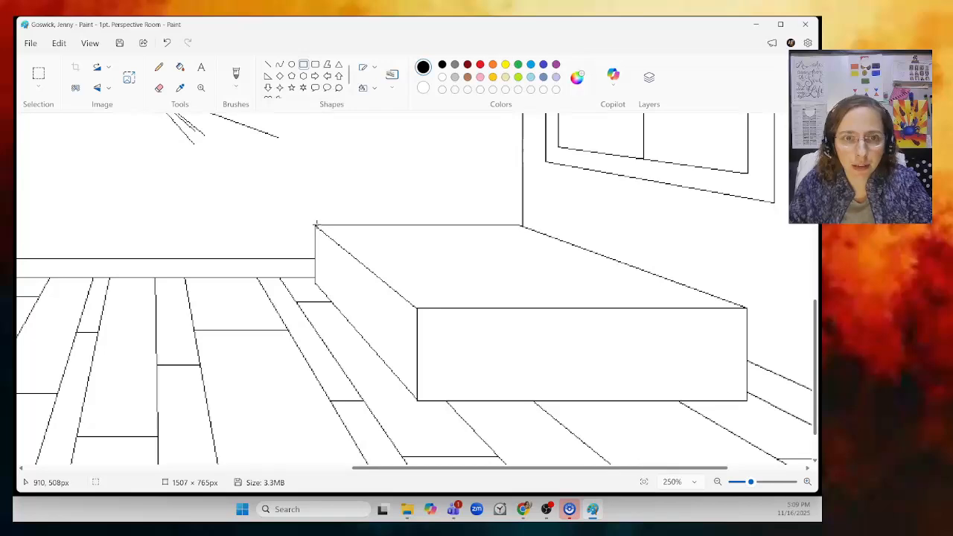
drag(316, 223, 519, 160)
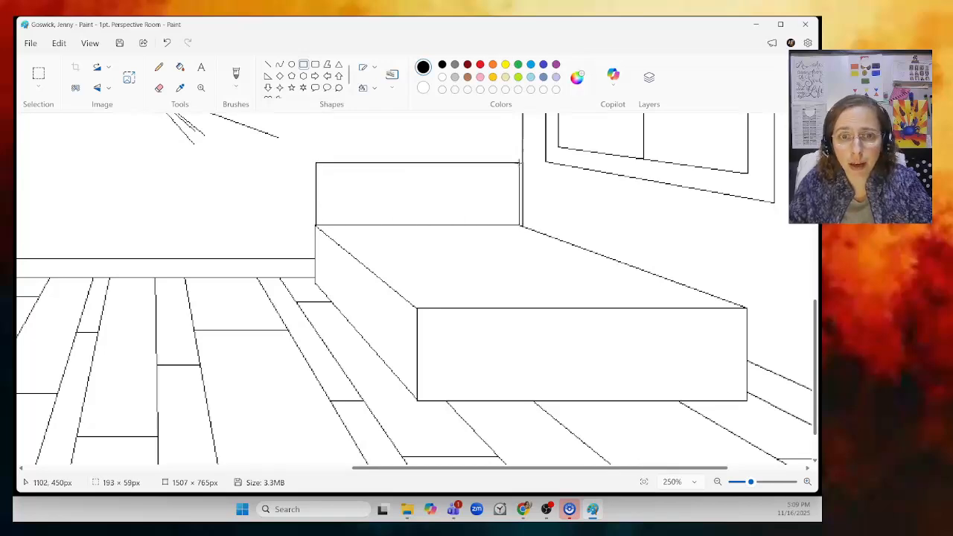
drag(520, 160, 519, 161)
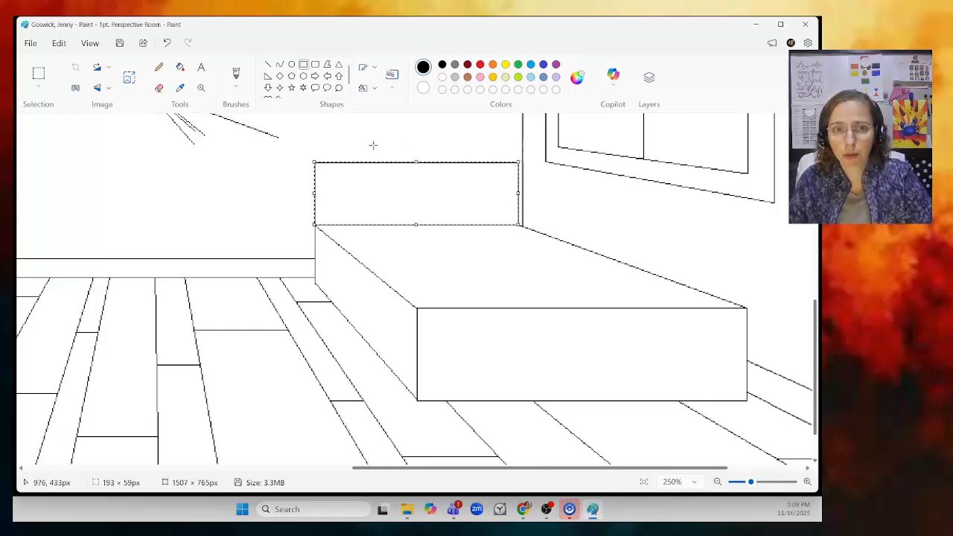
click(260, 245)
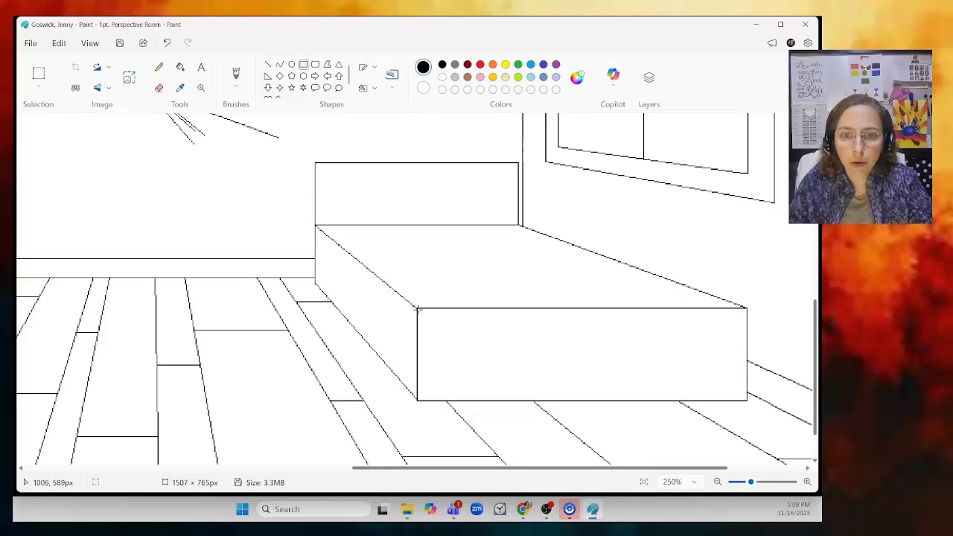
- Extend the box's front face upward with a rectangle about 313 × 41 px and erase the old edge lines across it
drag(418, 317, 748, 273)
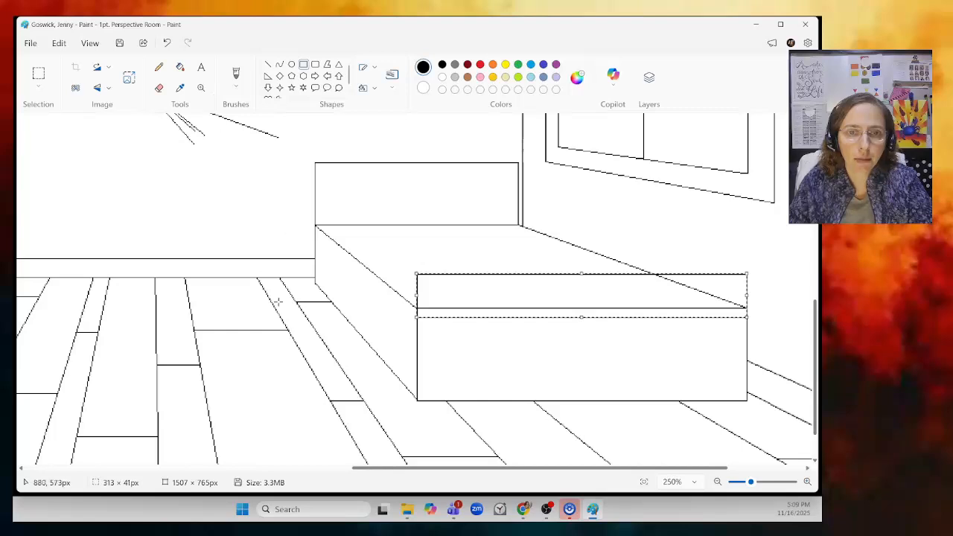
click(232, 207)
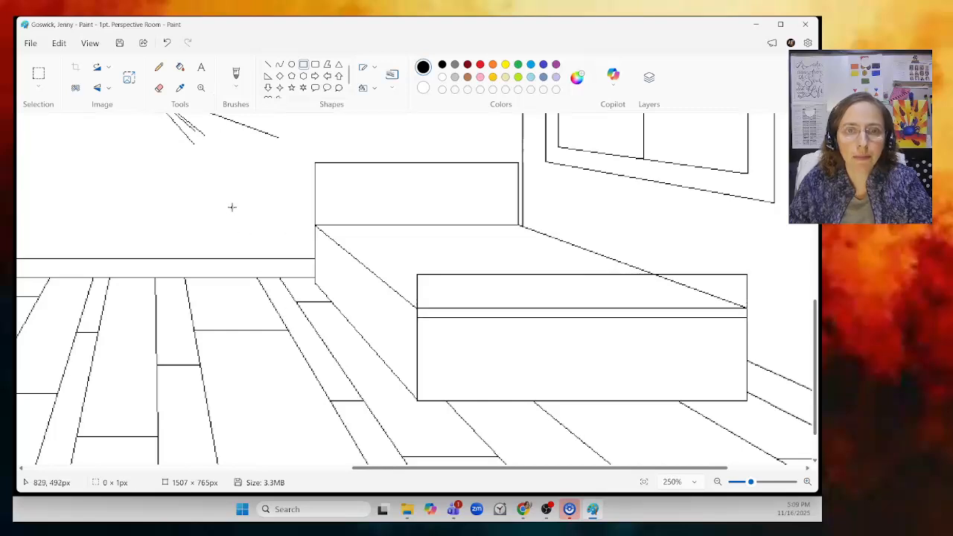
click(160, 89)
mouse_move(34, 346)
drag(34, 347, 34, 332)
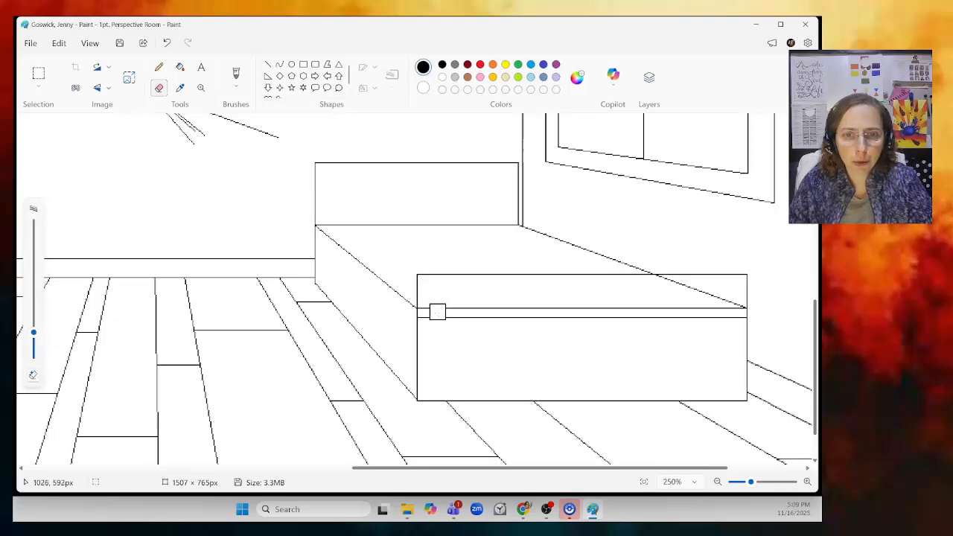
mouse_move(425, 312)
mouse_down()
mouse_move(738, 315)
mouse_move(708, 317)
mouse_move(735, 306)
mouse_move(655, 282)
mouse_up()
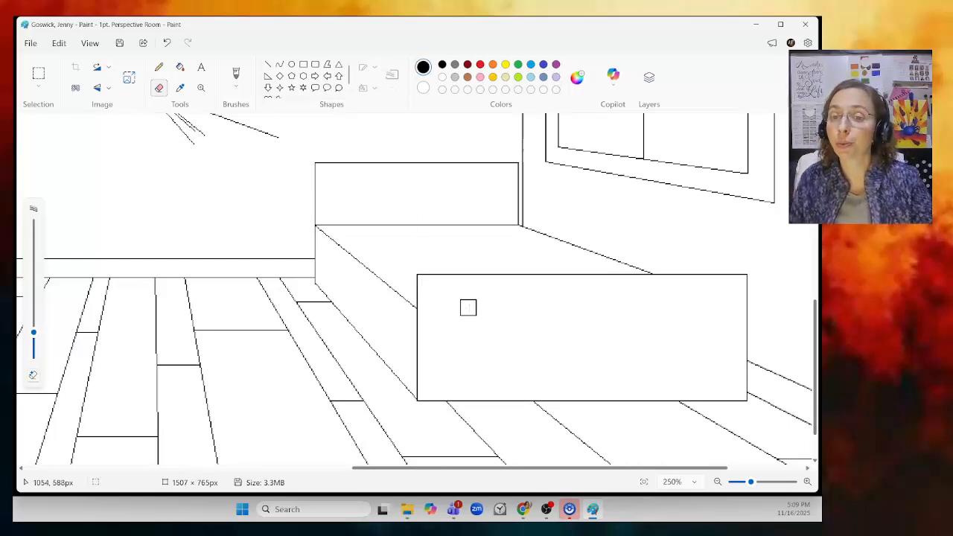
- Save the drawing
drag(750, 482, 740, 485)
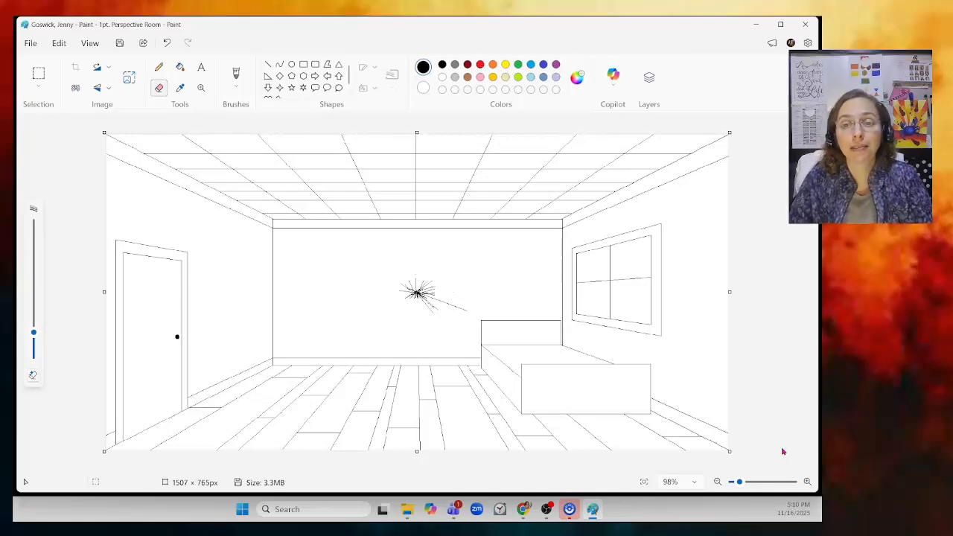
click(807, 482)
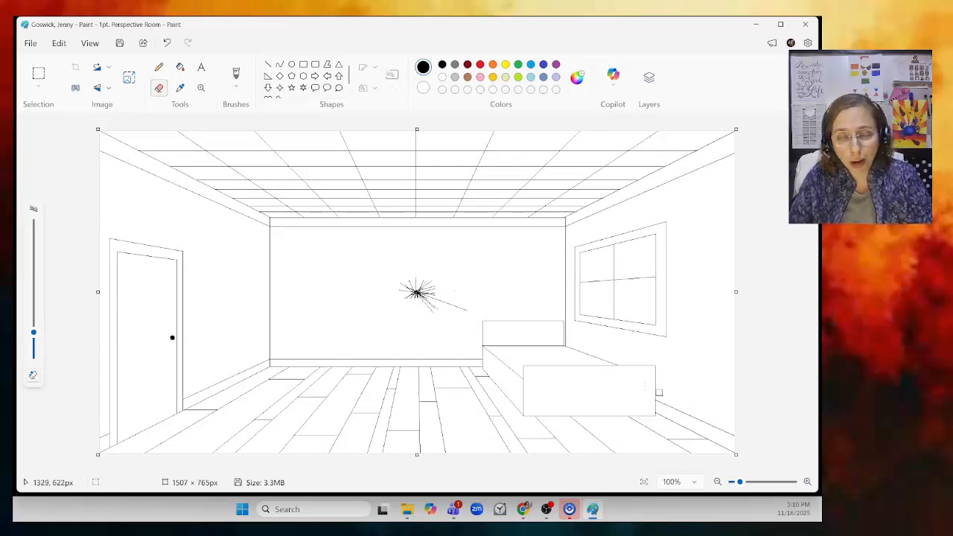
click(30, 45)
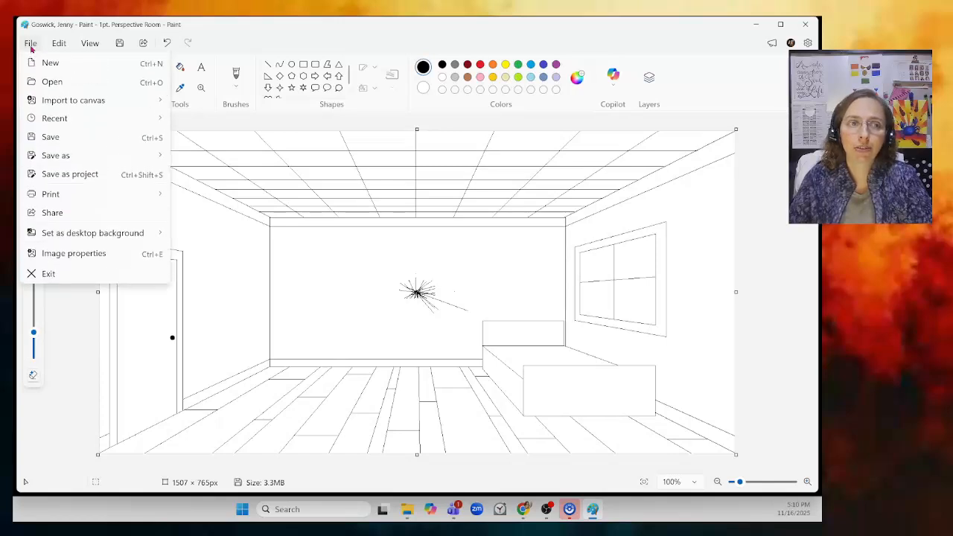
click(66, 139)
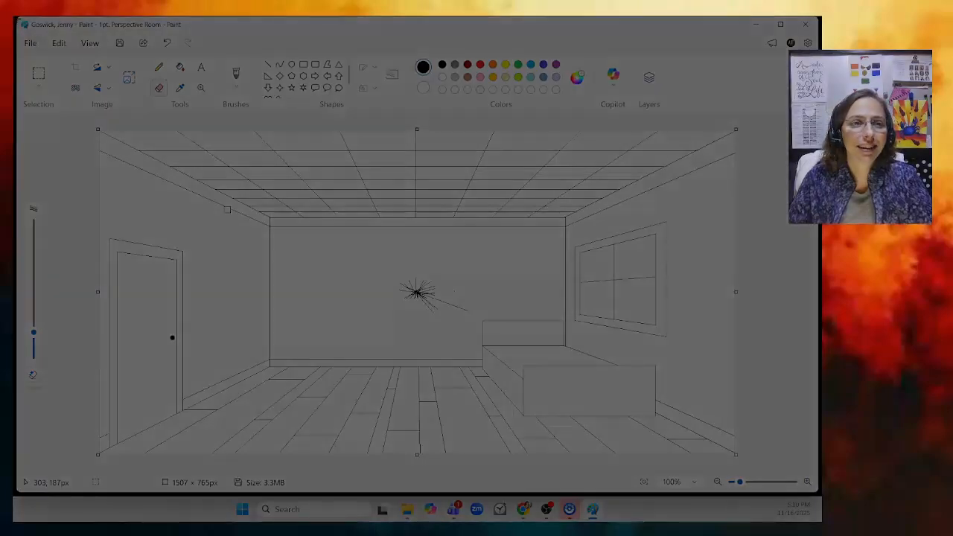
- Capture a screenshot of the Paint window with the Snipping Tool and browse to the Documents > PD2 - Digital Art Studio > Screenshot folder to save it
drag(15, 16, 822, 499)
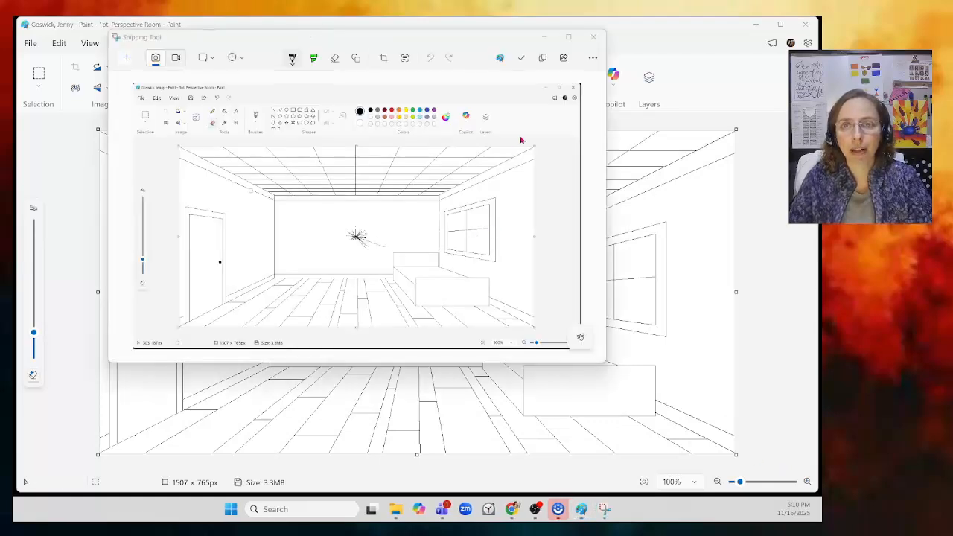
click(522, 64)
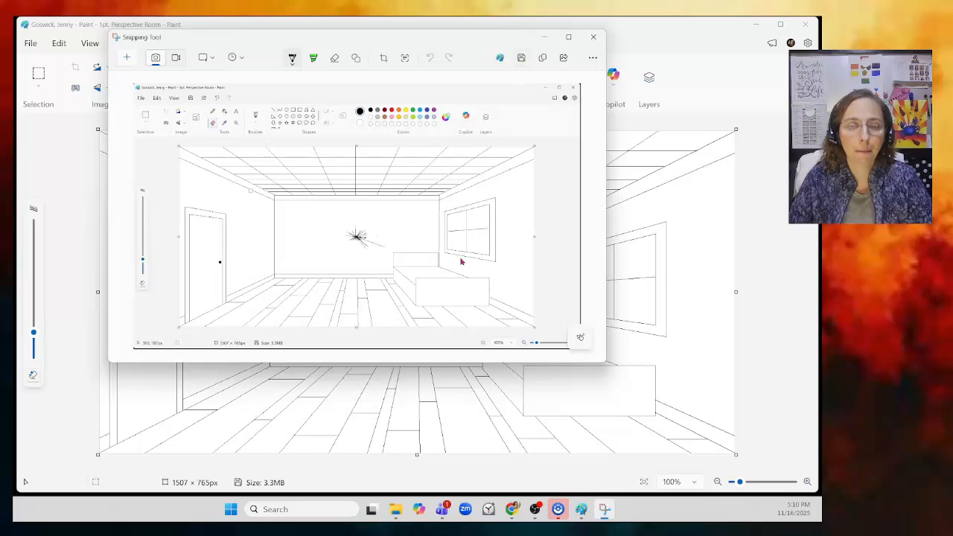
scroll(161, 199, up, 3)
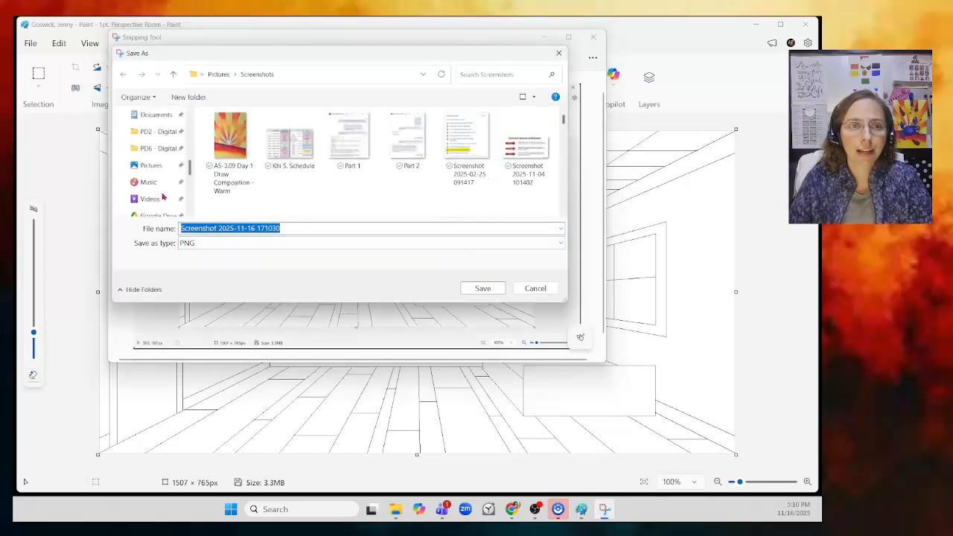
scroll(163, 196, up, 1)
click(153, 164)
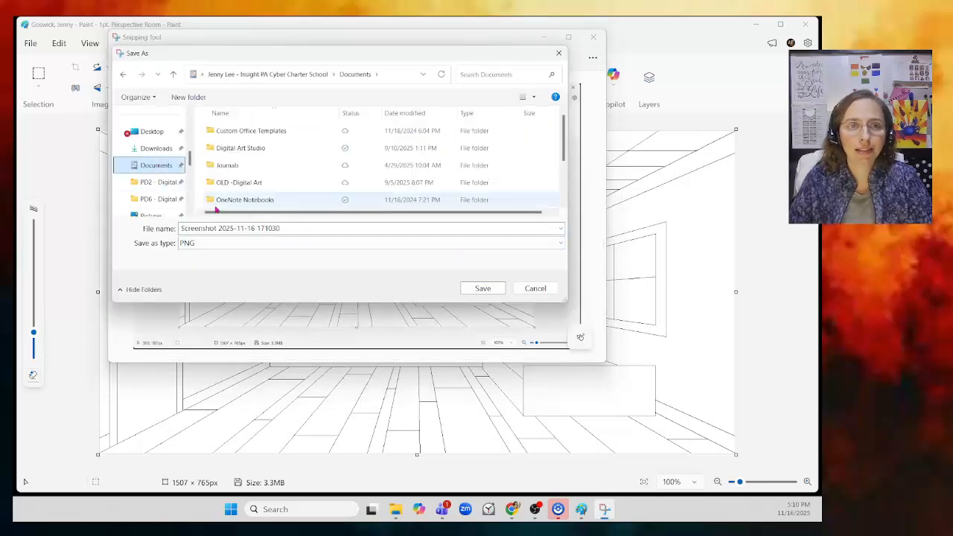
scroll(294, 198, down, 1)
double_click(267, 184)
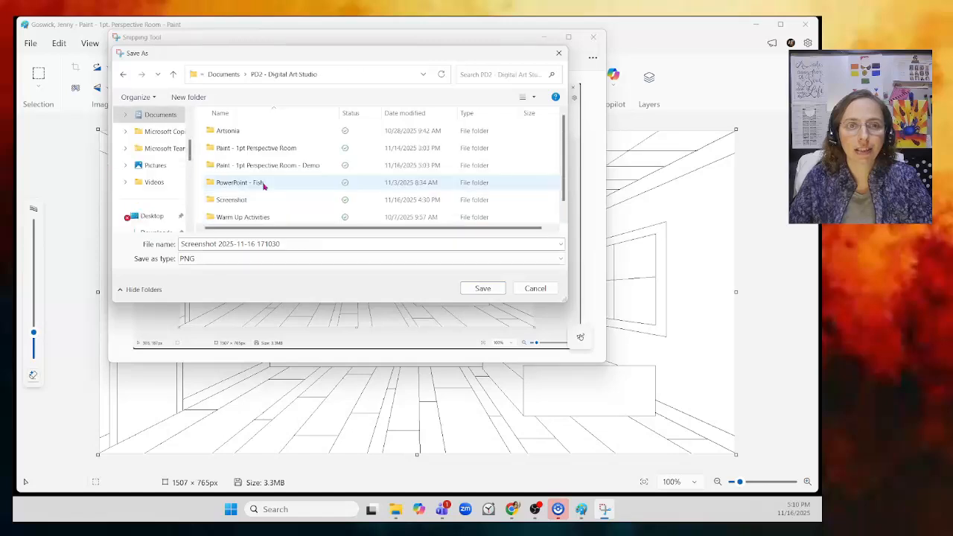
double_click(234, 200)
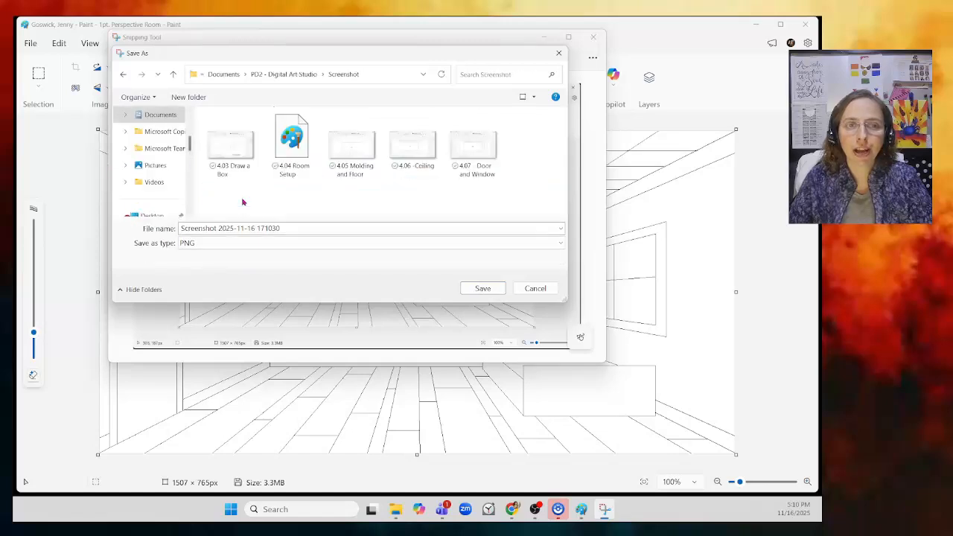
- Save the screenshot as 4.08 - Bed in PNG format and close the Snipping Tool
click(304, 226)
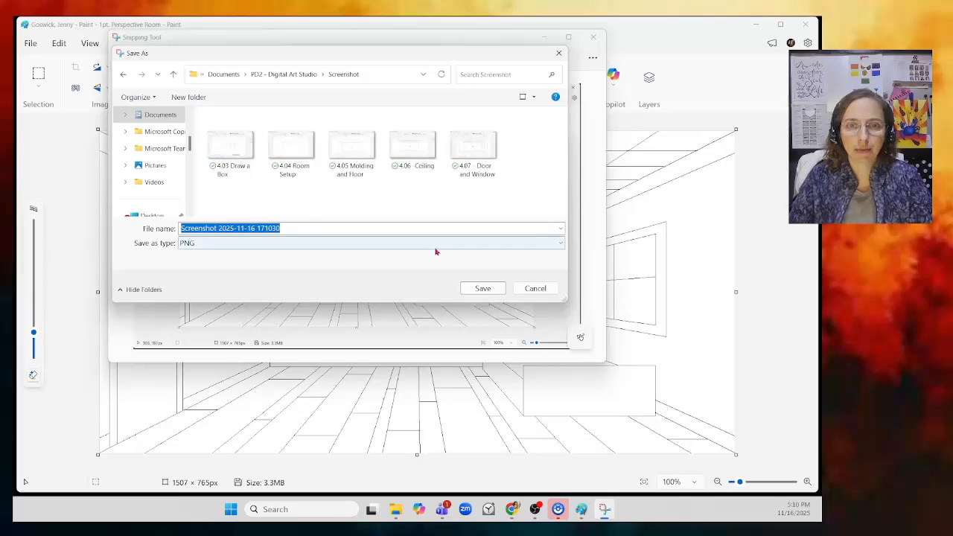
text(4.08 - Bed)
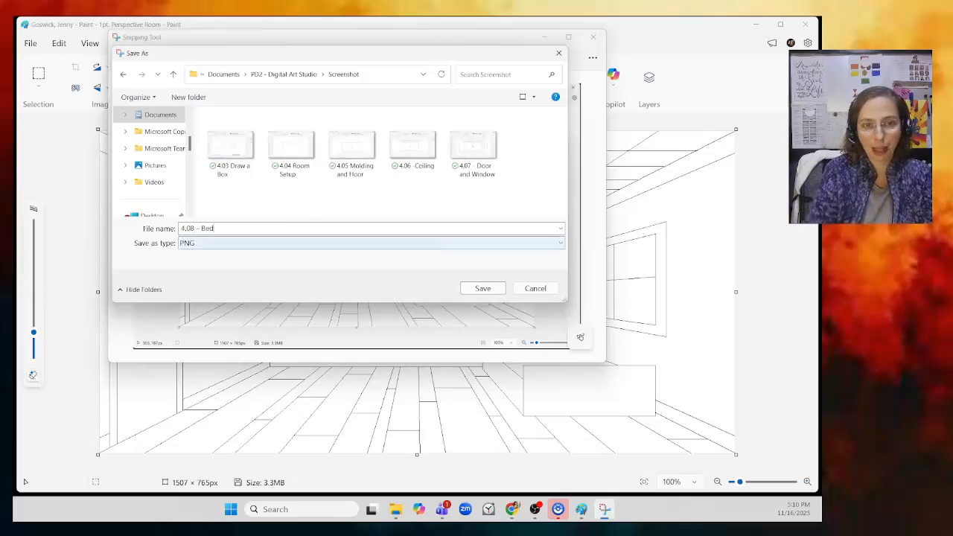
click(488, 290)
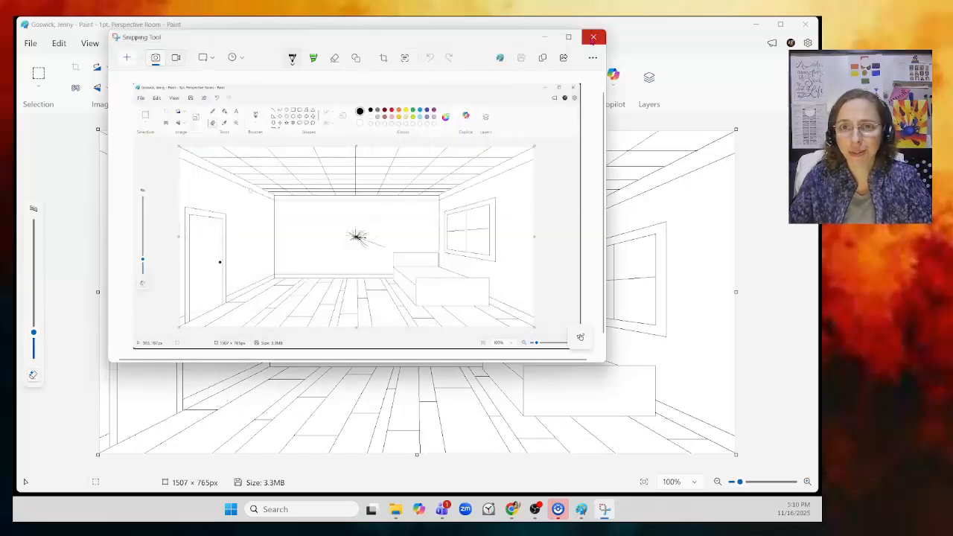
click(592, 37)
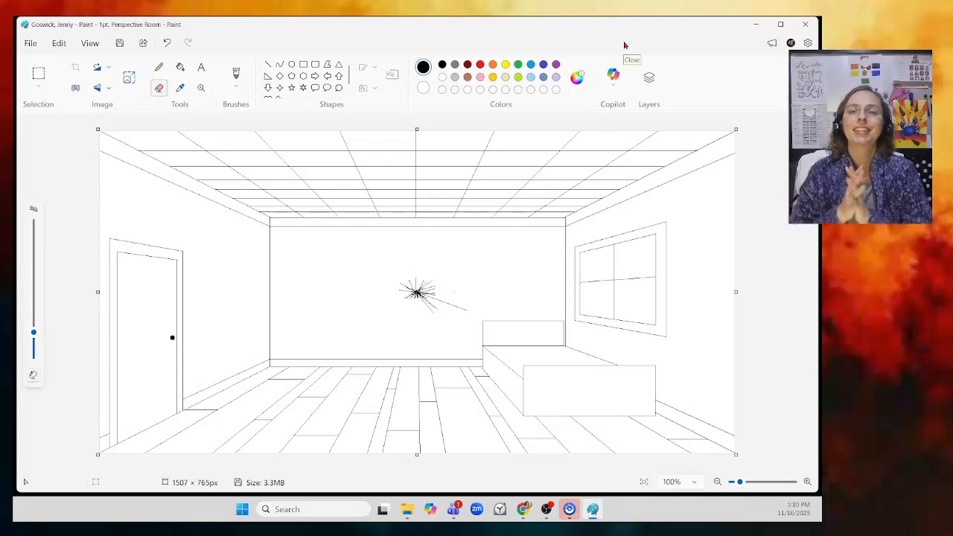